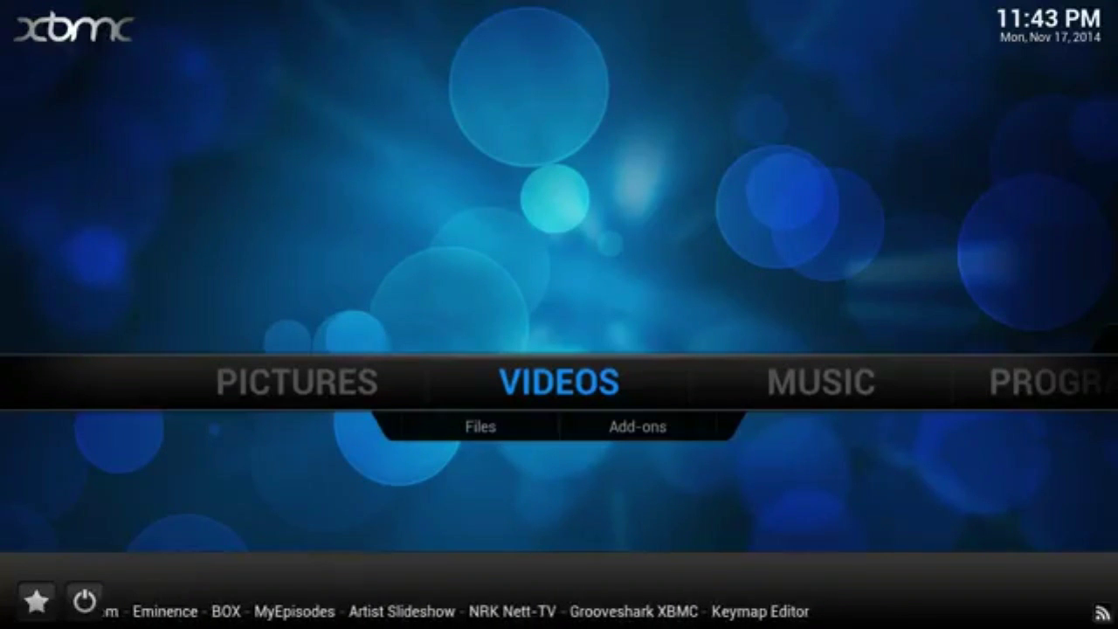
# Step: Open the File manager from the System section of the home screen
pyautogui.press('Right')
pyautogui.press('Right')
pyautogui.press('Right')
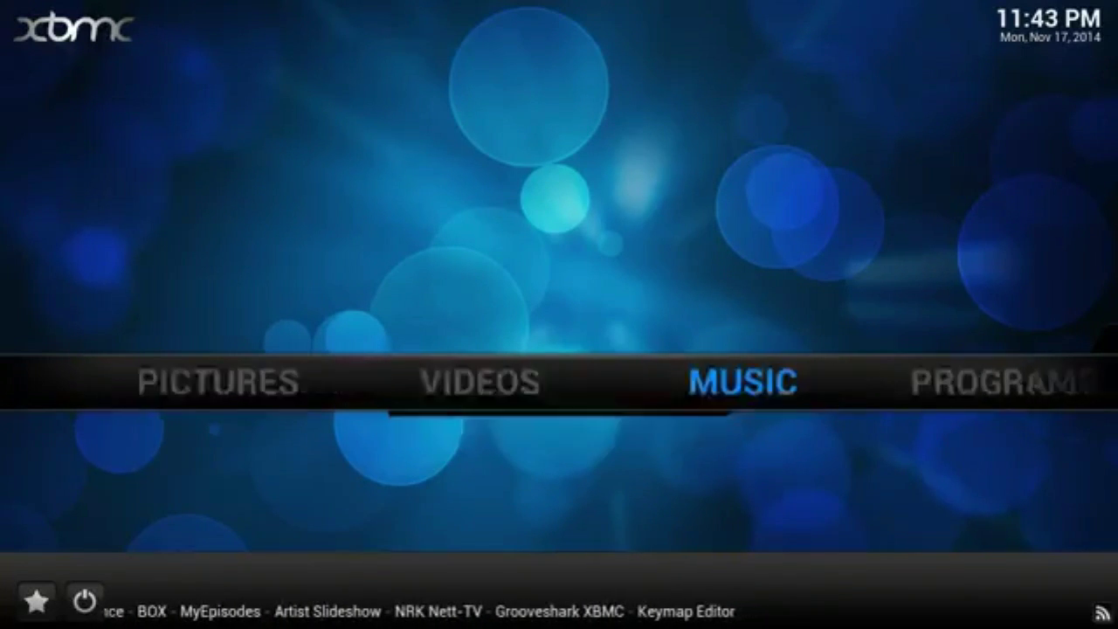
pyautogui.press('Down')
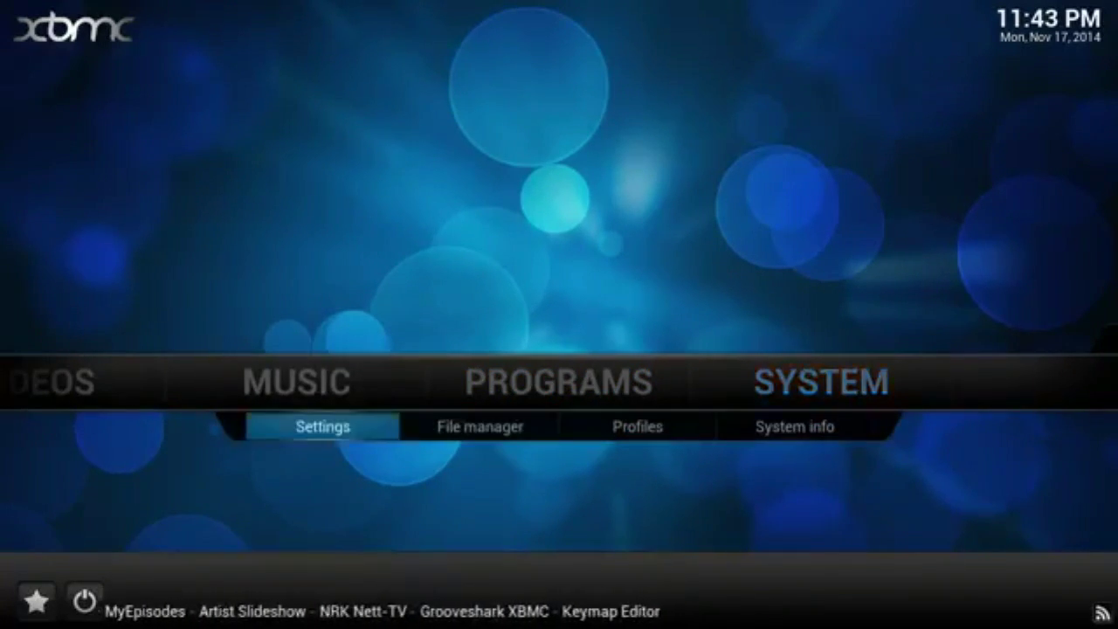
pyautogui.press('Right')
pyautogui.press('Return')
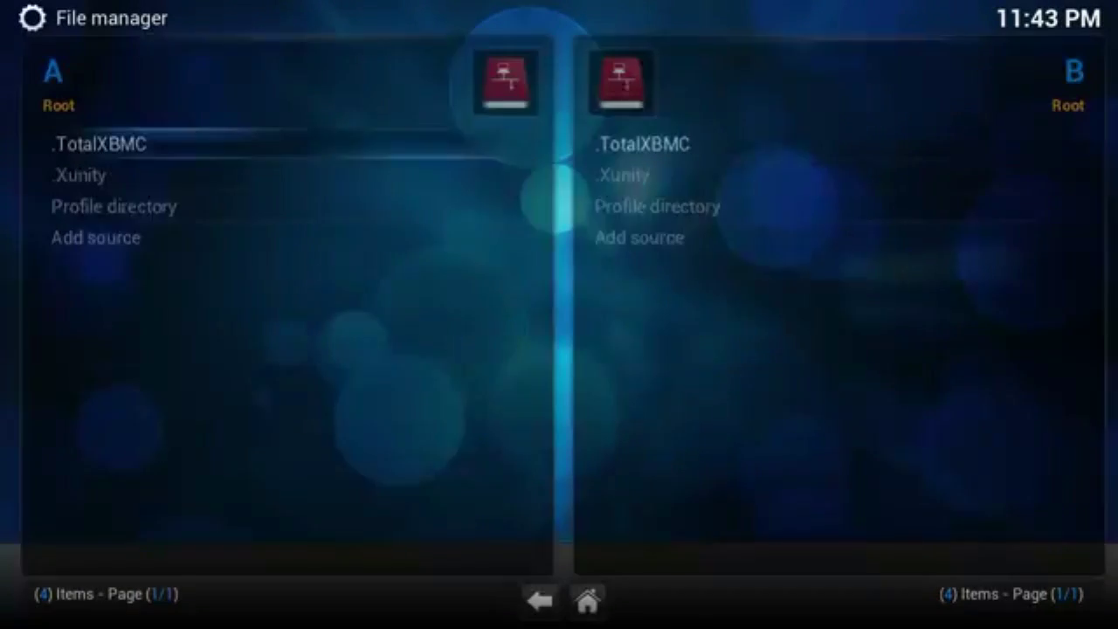
pyautogui.press('Down')
pyautogui.press('Down')
pyautogui.press('Down')
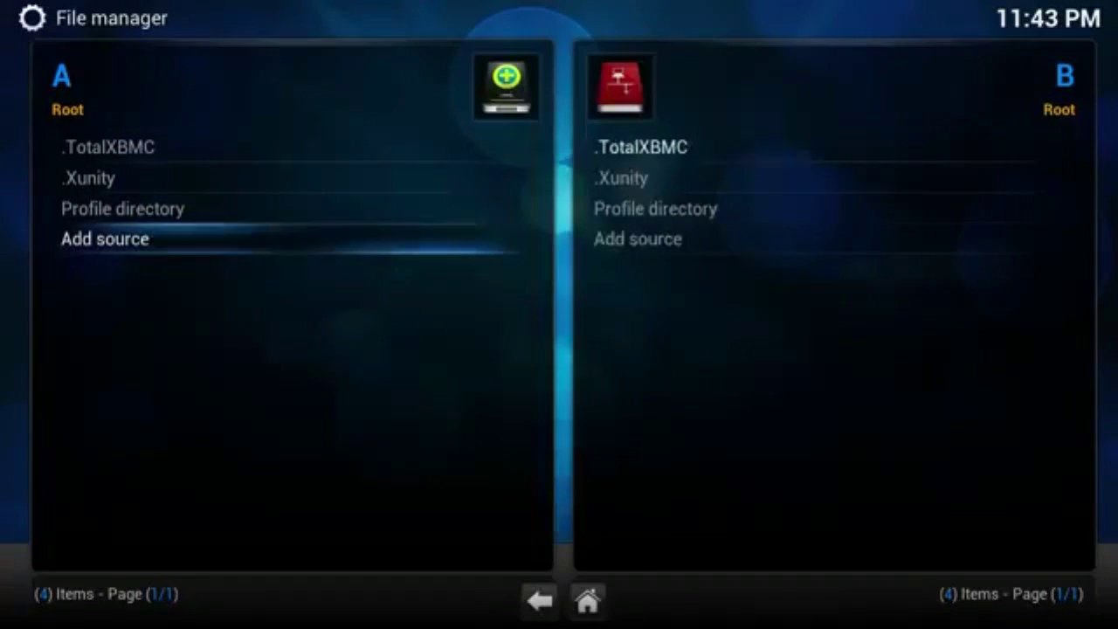
pyautogui.press('Return')
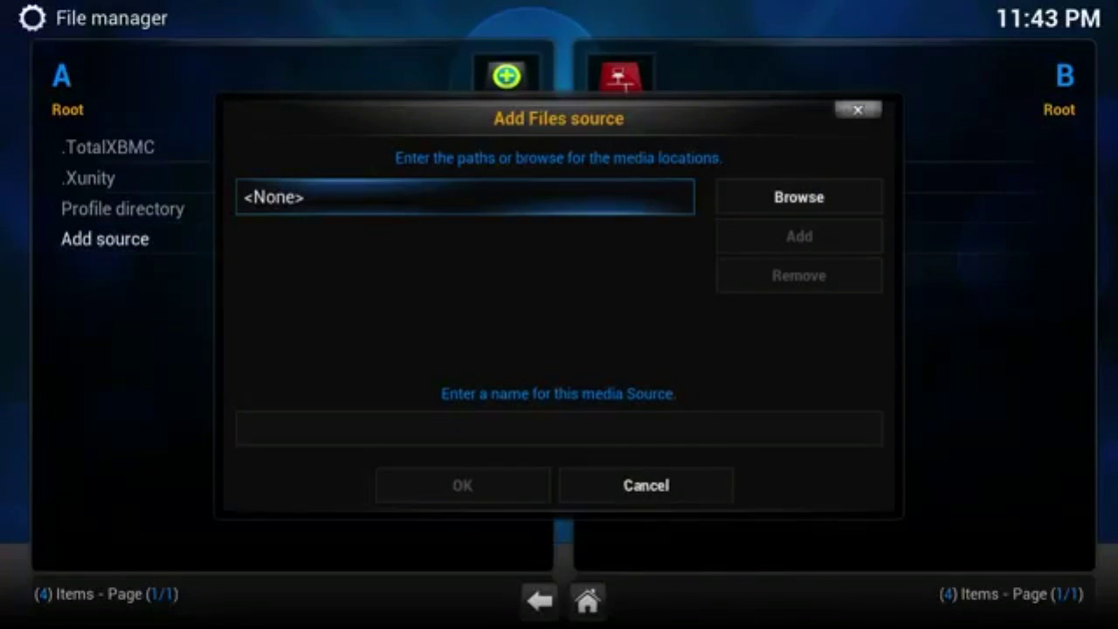
pyautogui.press('Return')
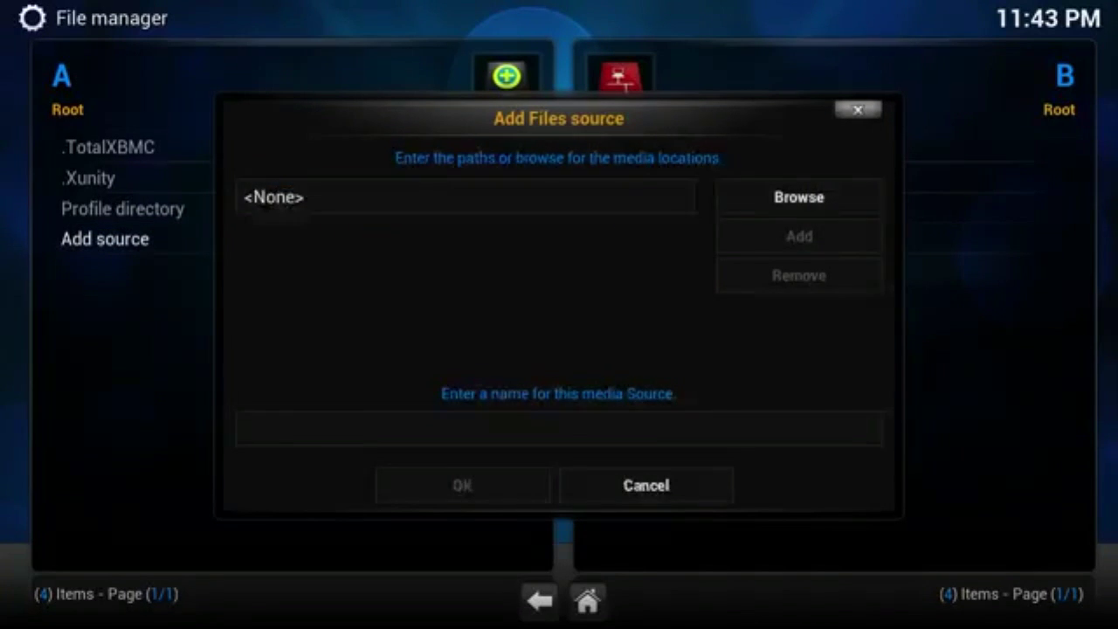
pyautogui.write('ht')
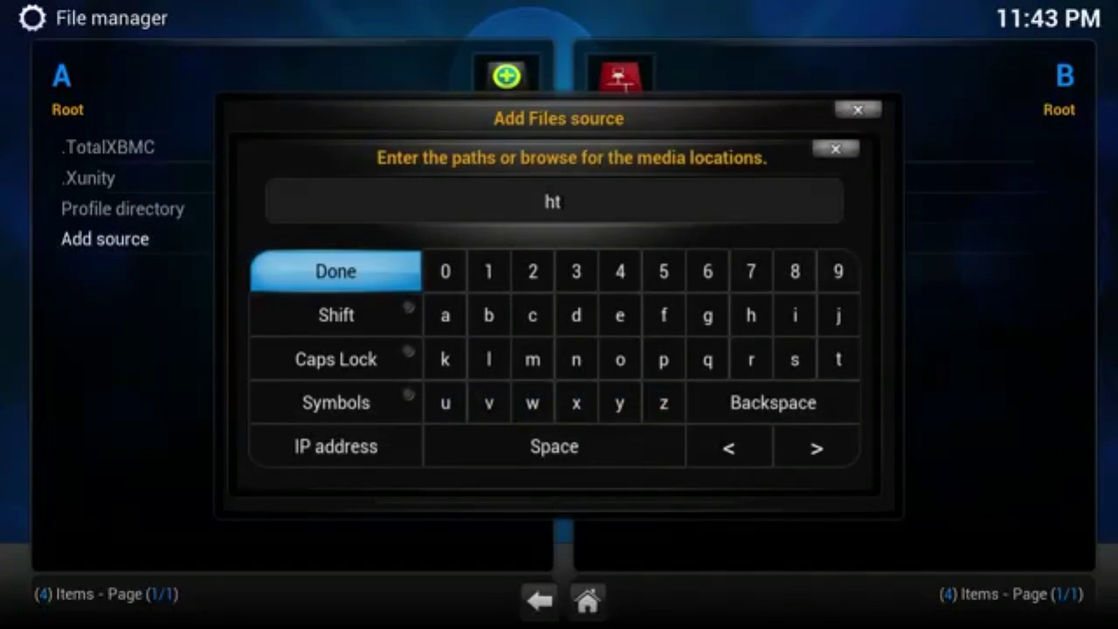
pyautogui.write('tp://fusio')
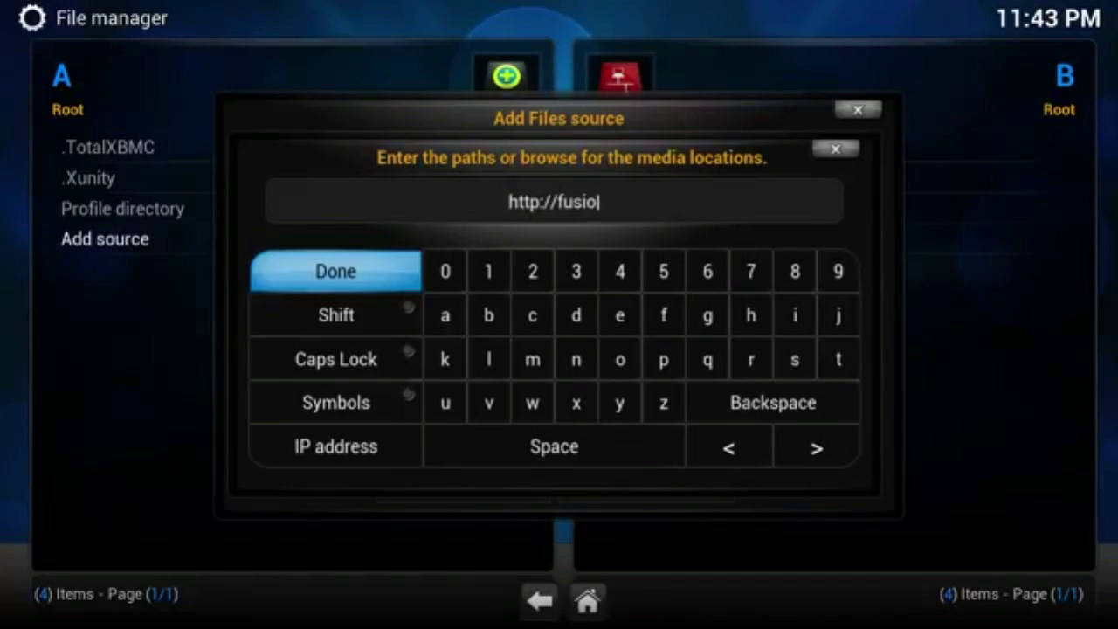
pyautogui.write('n.t')
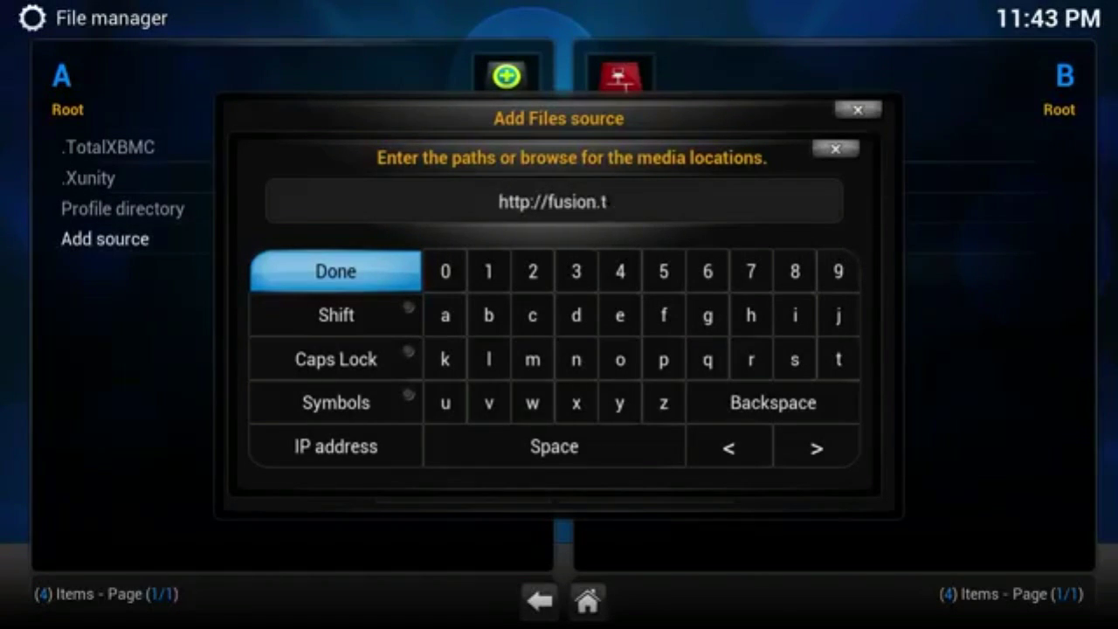
pyautogui.write('vadd')
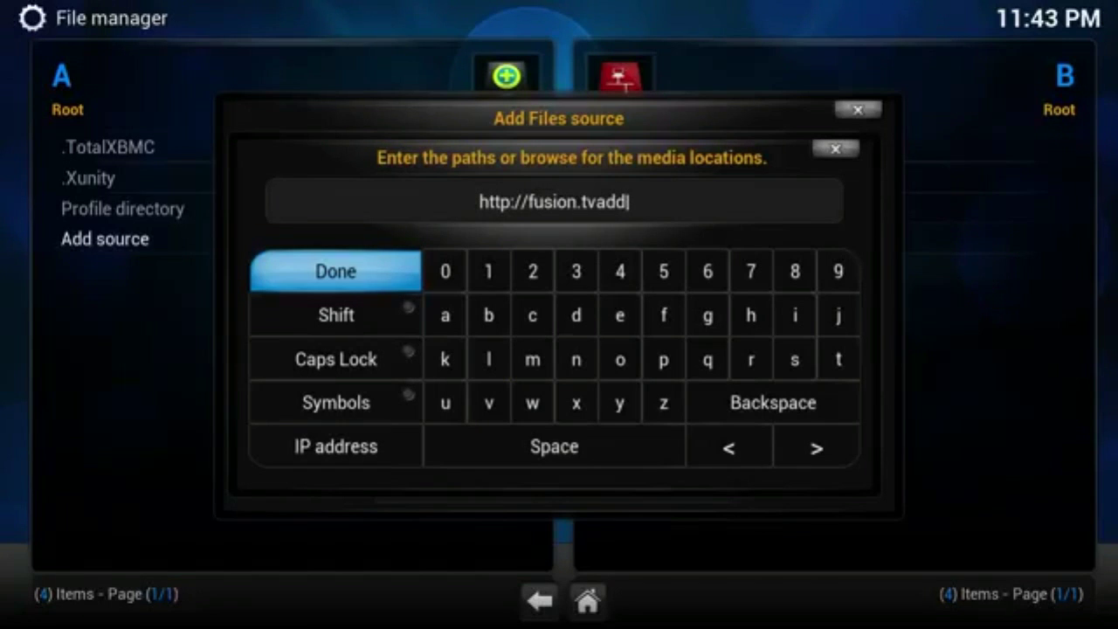
pyautogui.write('ons.ag')
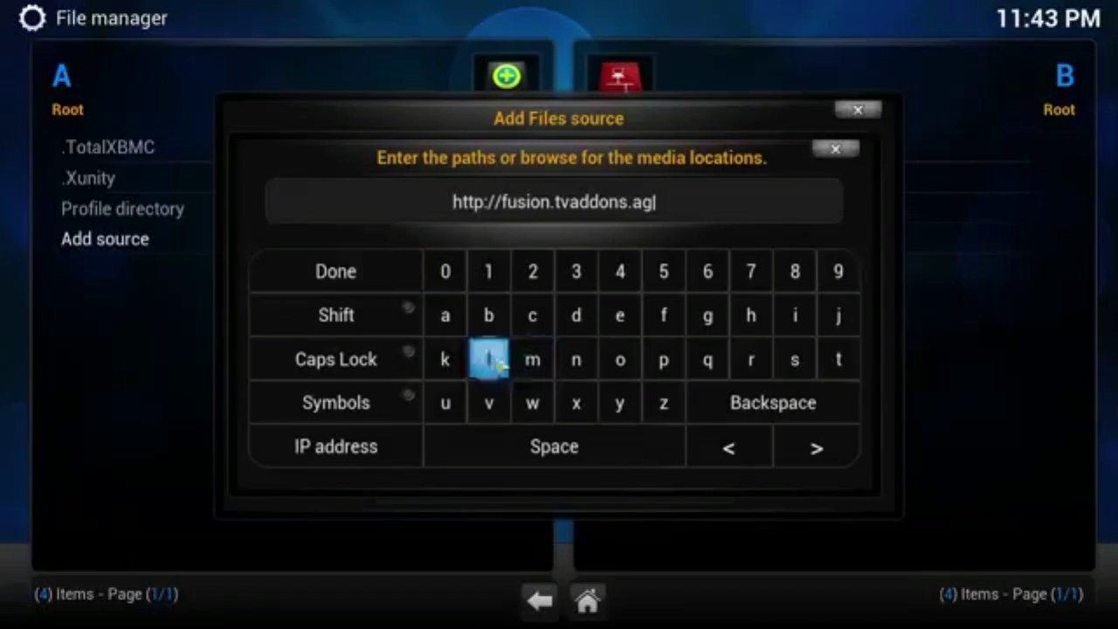
pyautogui.click(352, 274)
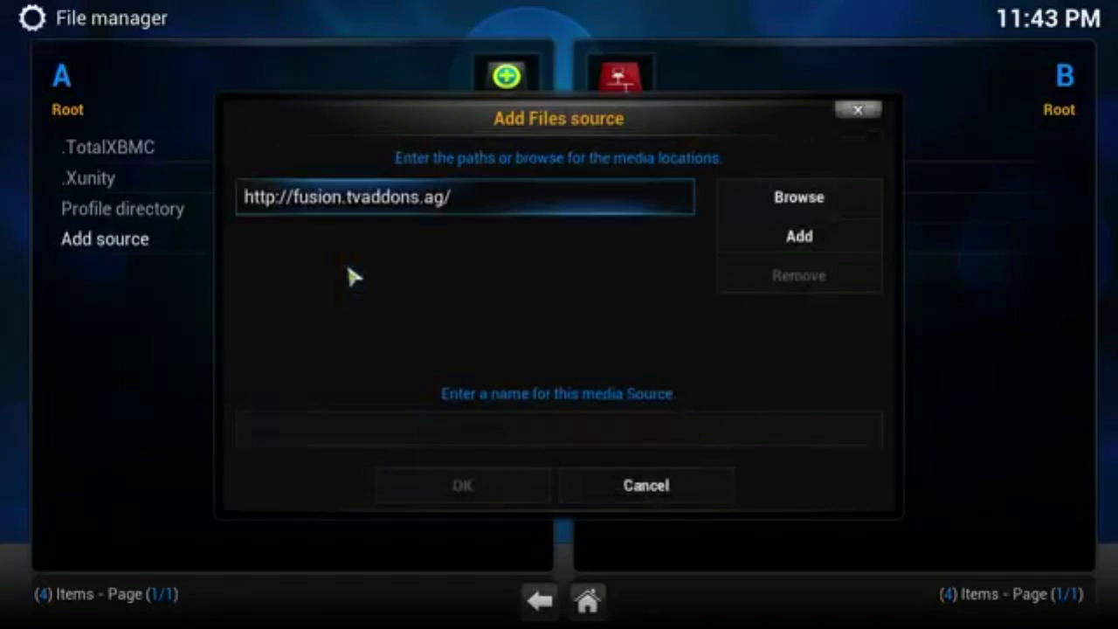
# Step: Name the new media source .Fusion and save it
pyautogui.click(400, 431)
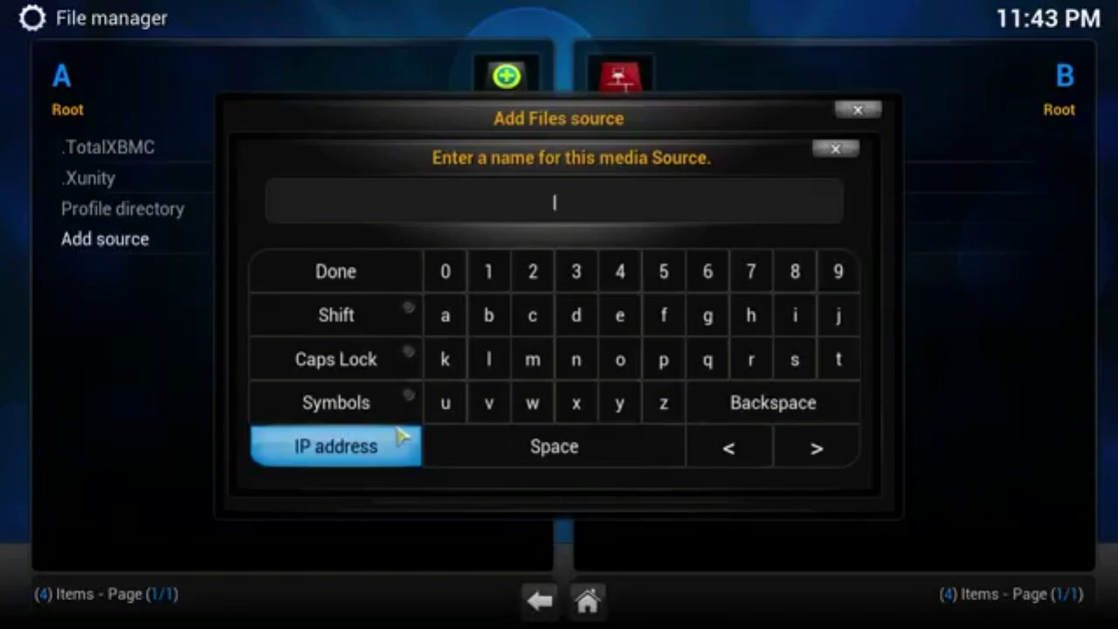
pyautogui.write('.Fusion')
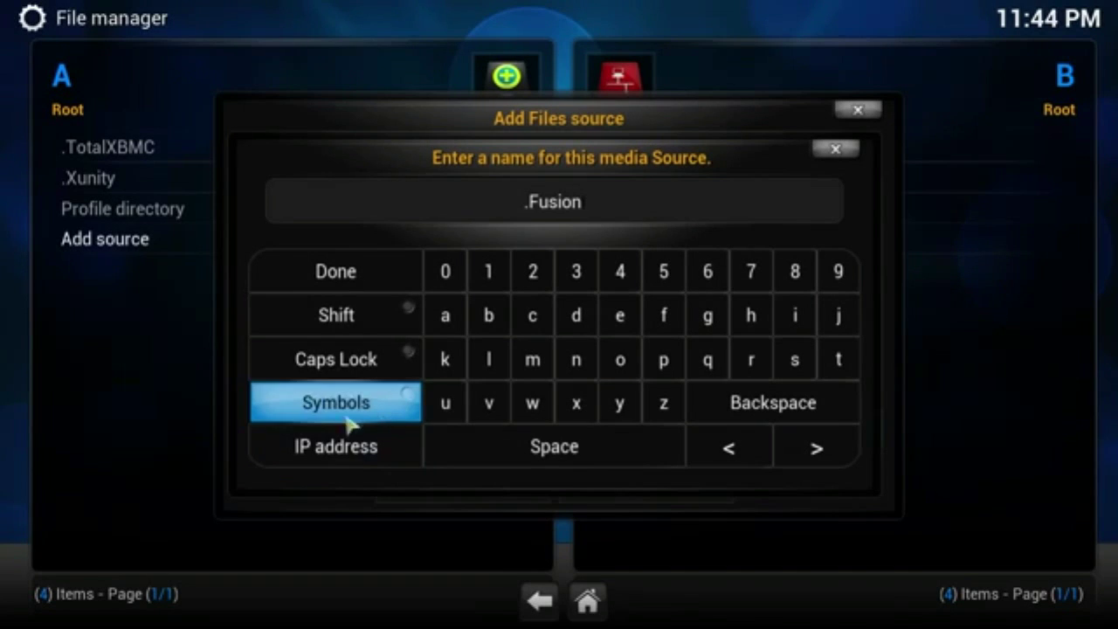
pyautogui.click(350, 274)
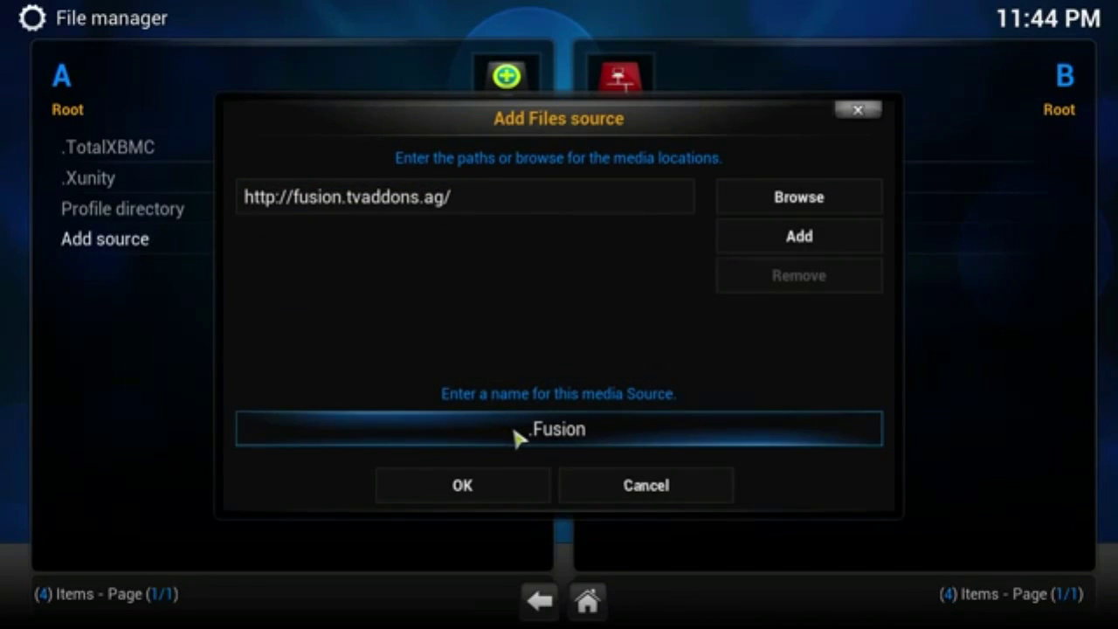
pyautogui.click(464, 488)
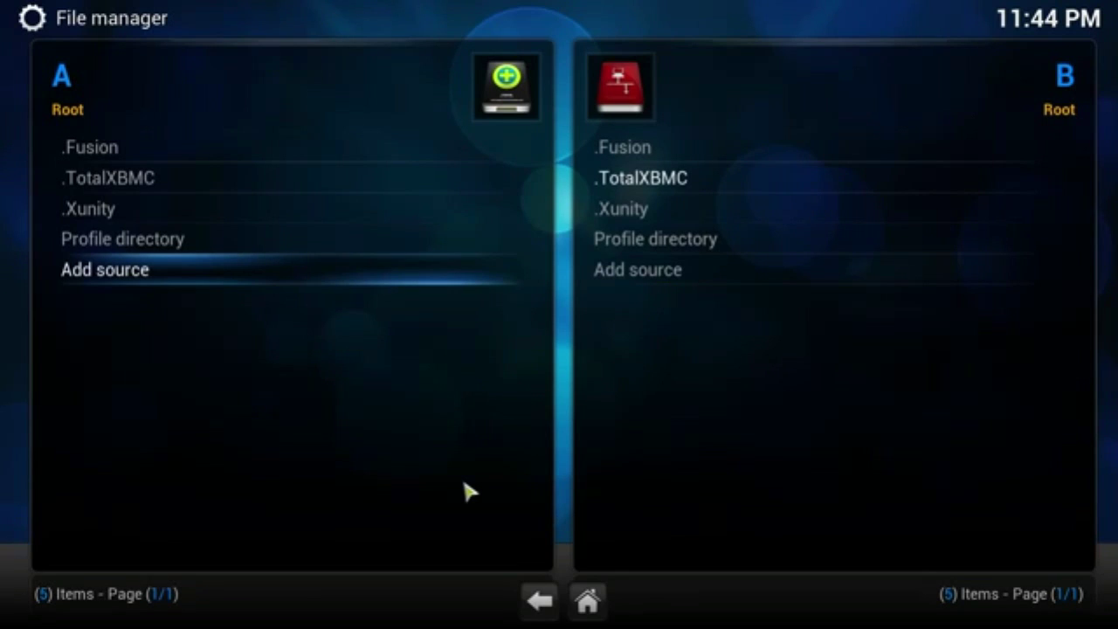
# Step: Leave the File manager and open the Add-ons section of the system settings
pyautogui.press('Escape')
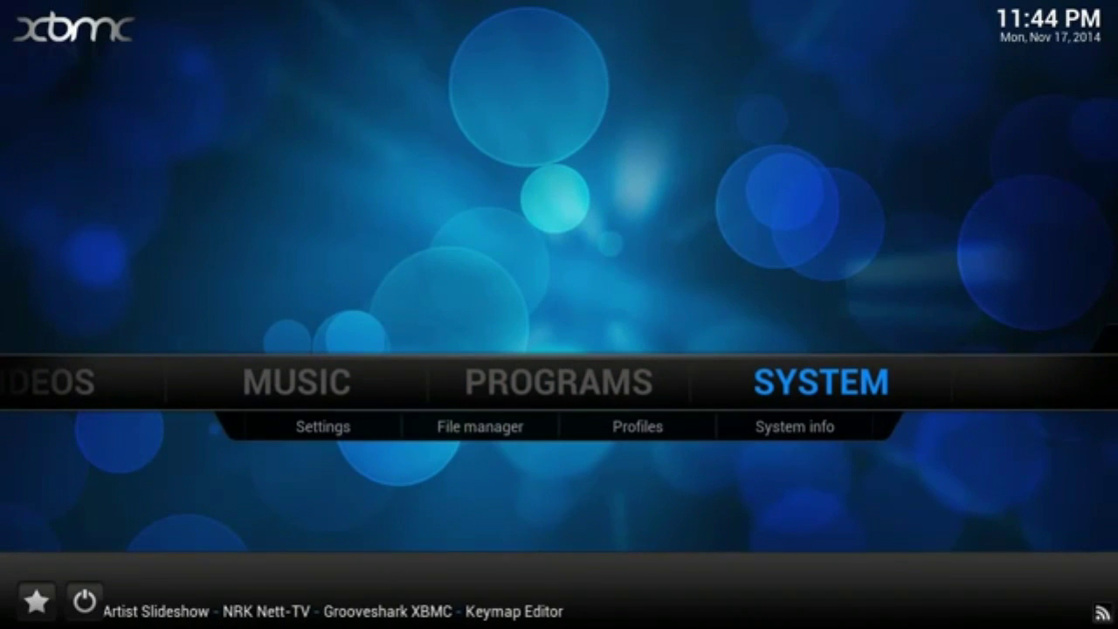
pyautogui.press('Return')
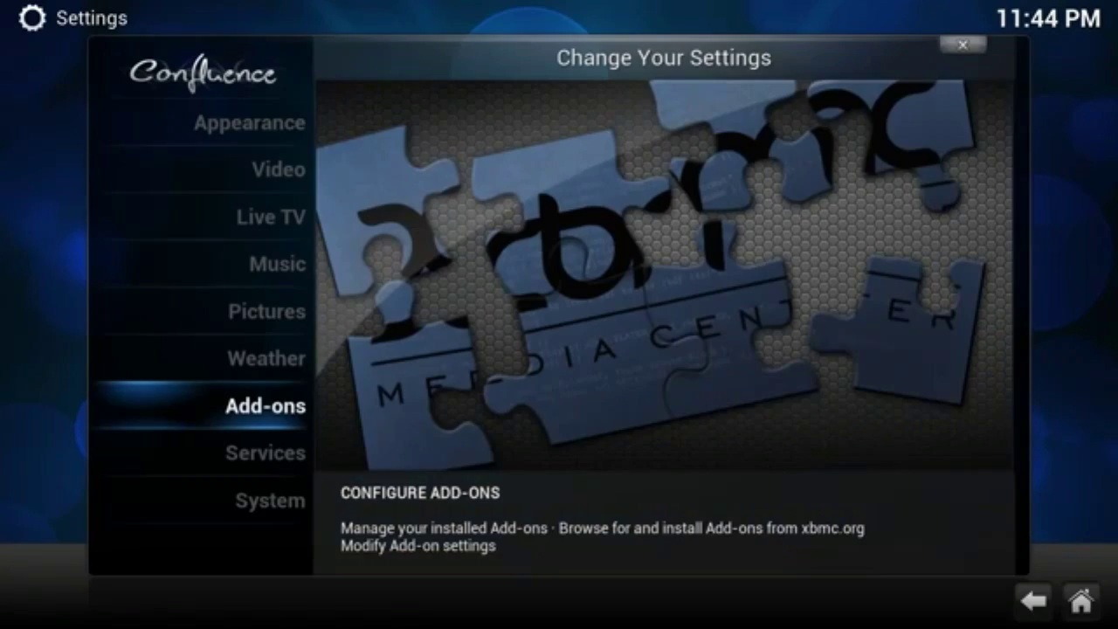
pyautogui.press('Return')
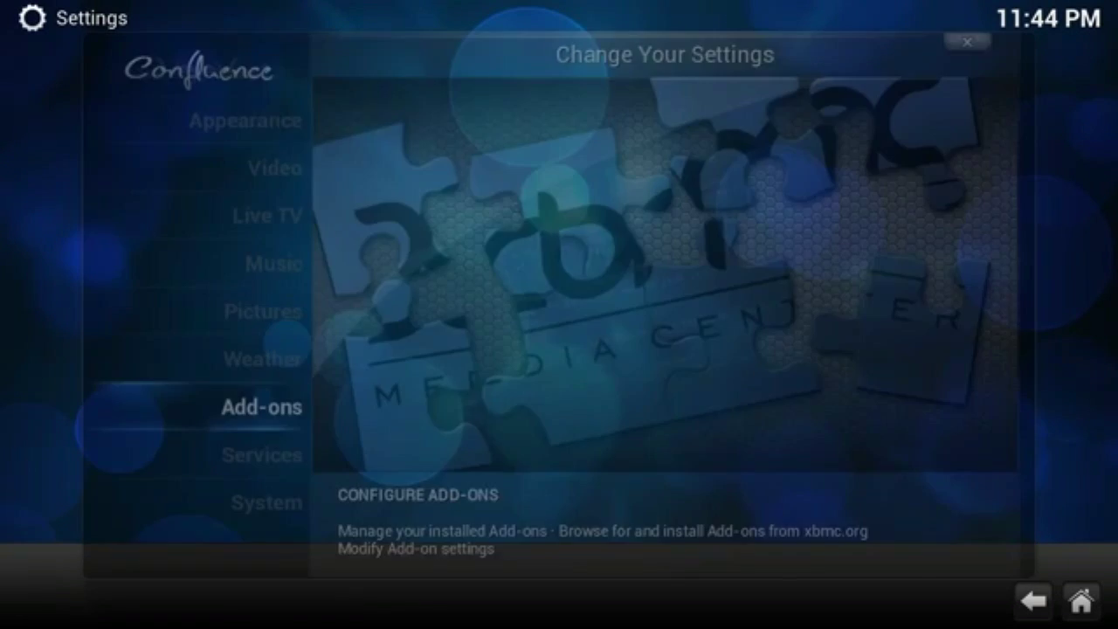
# Step: Go back from the Get Add-ons list, choose to install from a zip file and open the .Fusion source
pyautogui.press('Up')
pyautogui.press('Up')
pyautogui.press('Up')
pyautogui.press('Up')
pyautogui.press('Up')
pyautogui.press('Up')
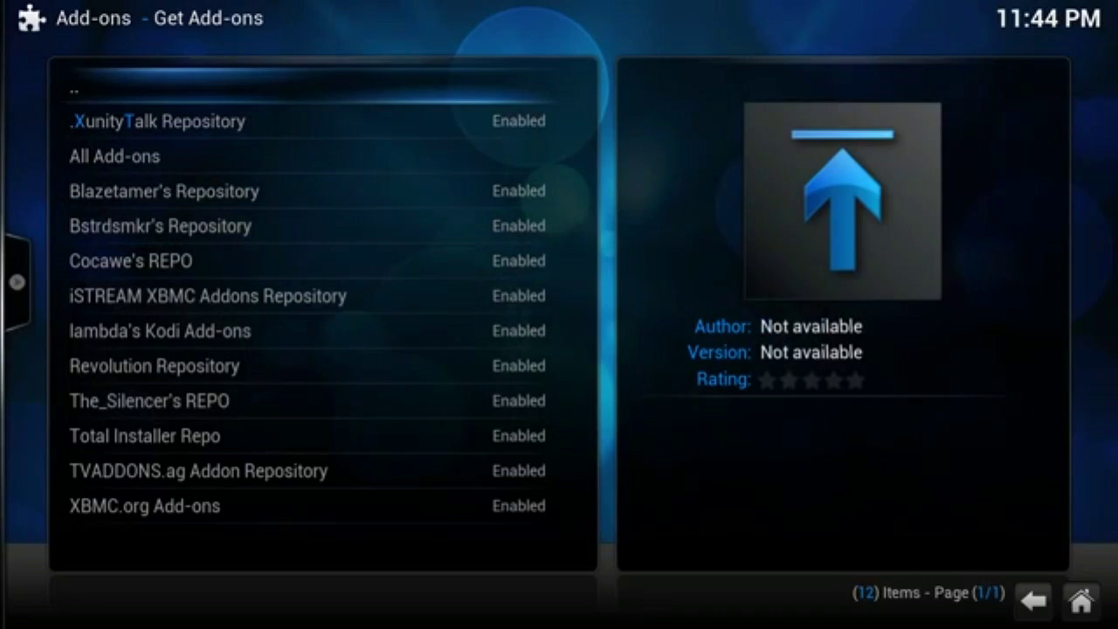
pyautogui.press('Return')
pyautogui.press('Down')
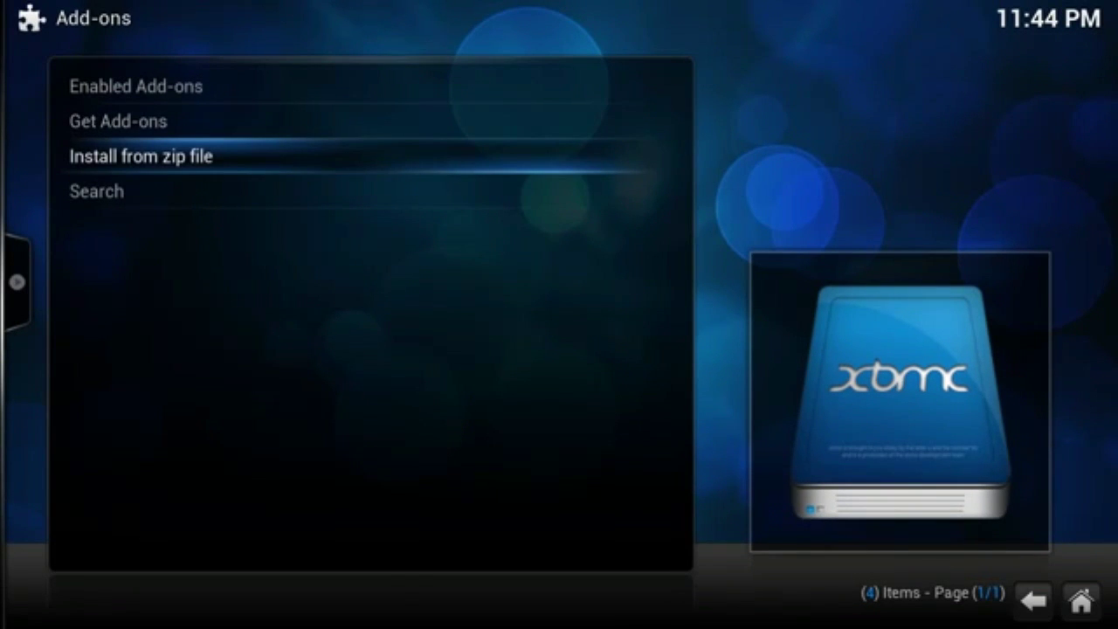
pyautogui.press('Return')
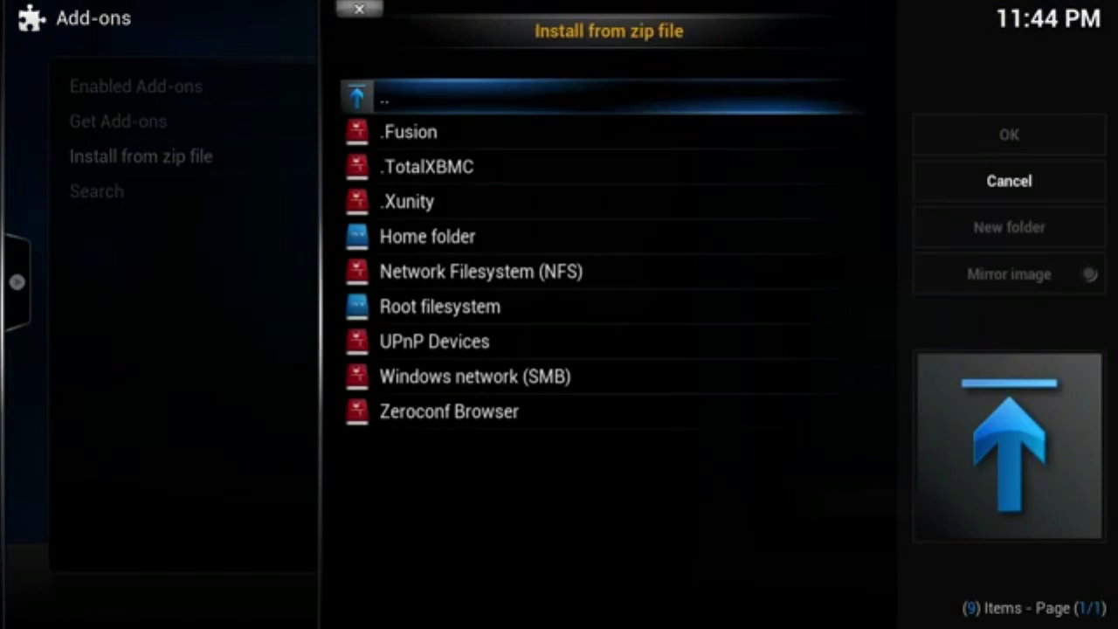
pyautogui.press('Down')
pyautogui.press('Return')
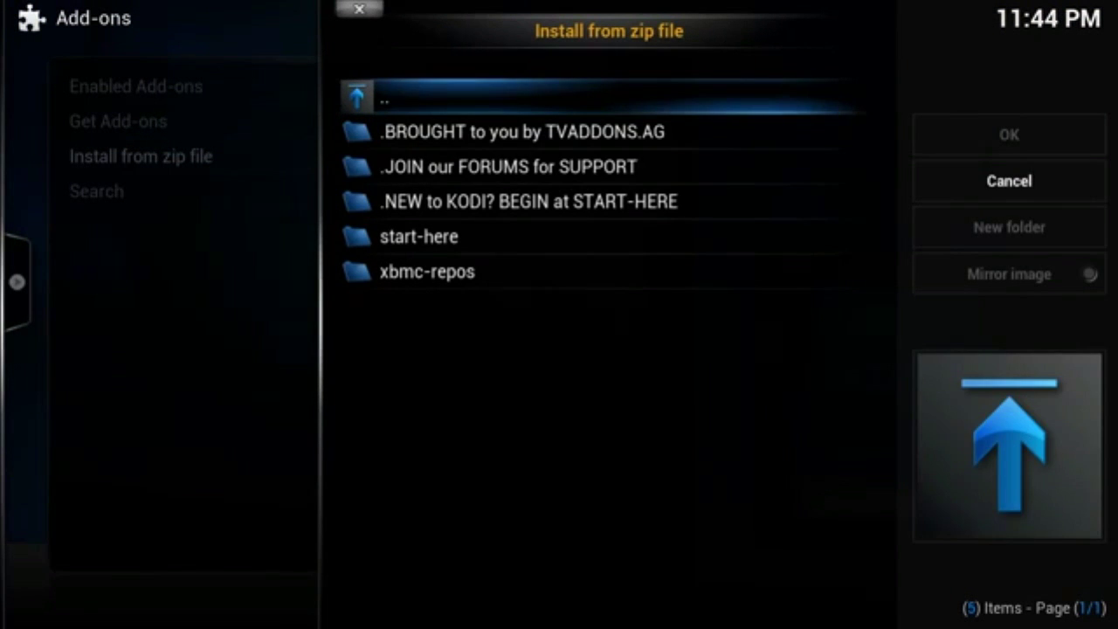
# Step: Open the xbmc-repos folder in the .Fusion source
pyautogui.press('Down')
pyautogui.press('Down')
pyautogui.press('Down')
pyautogui.press('Down')
pyautogui.press('Down')
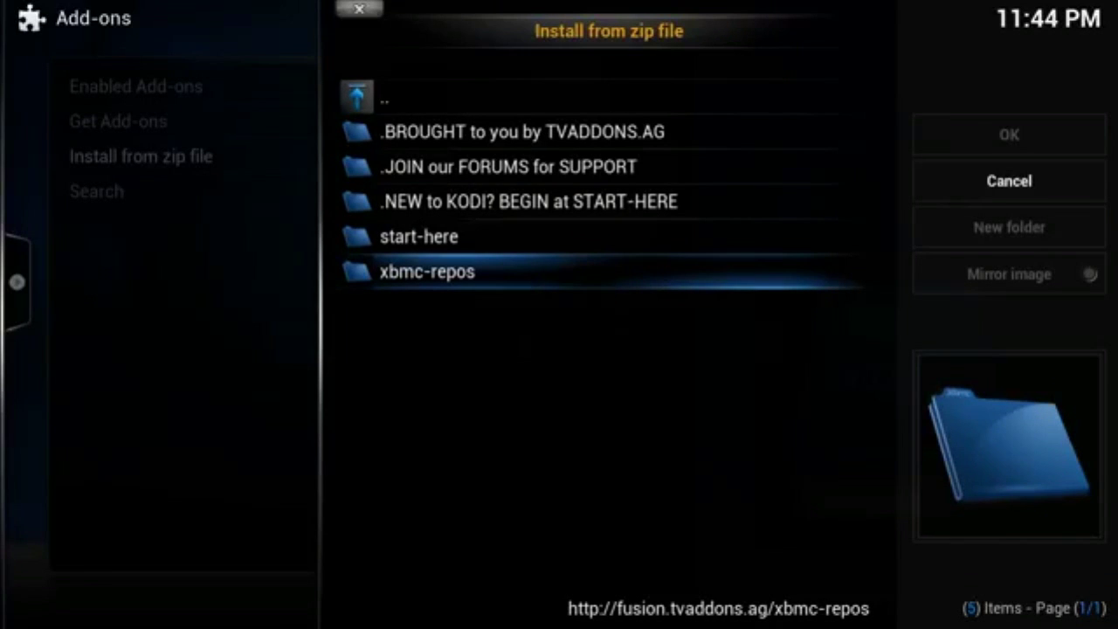
pyautogui.press('Return')
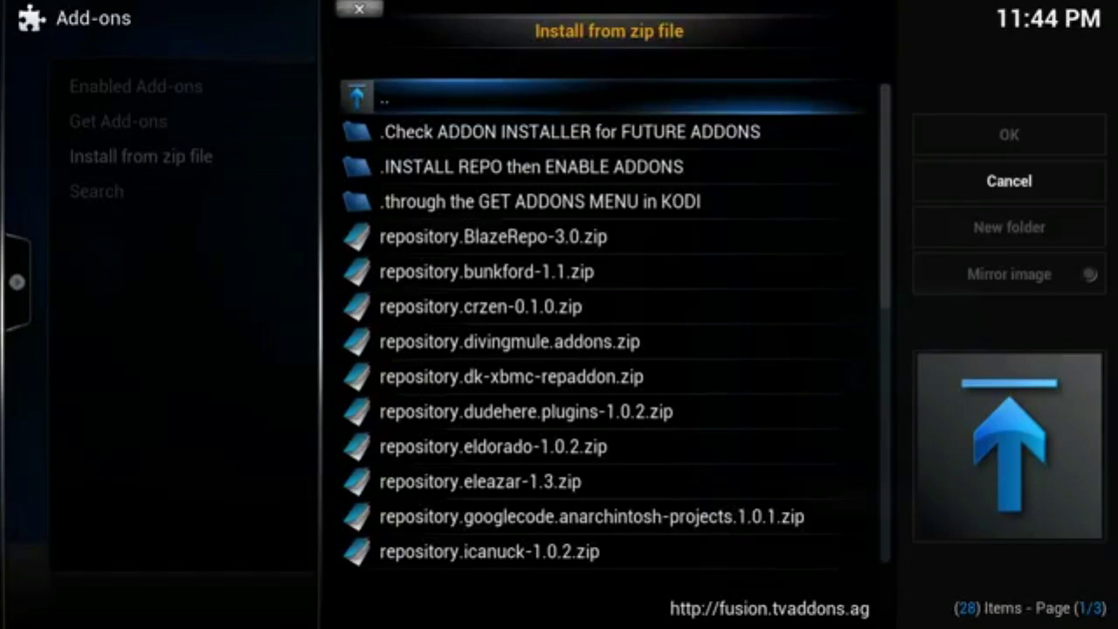
# Step: Look through the repository zip files in the xbmc-repos folder, from the end of the list back to its beginning
pyautogui.press('Up')
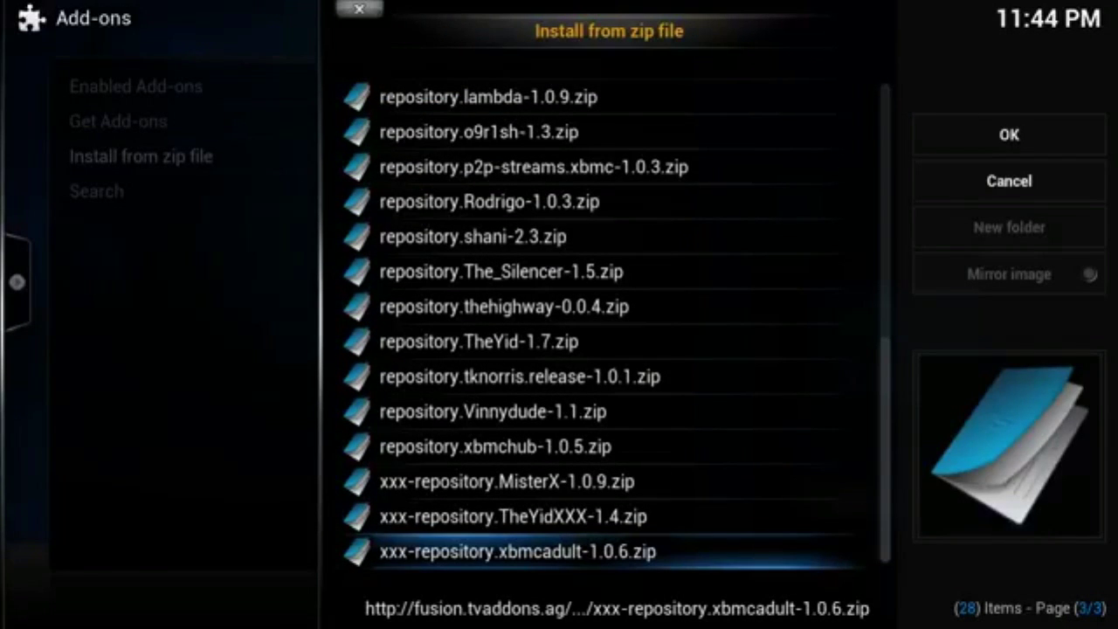
pyautogui.press('Up')
pyautogui.press('Up')
pyautogui.press('Up')
pyautogui.press('Up')
pyautogui.press('Up')
pyautogui.press('Up')
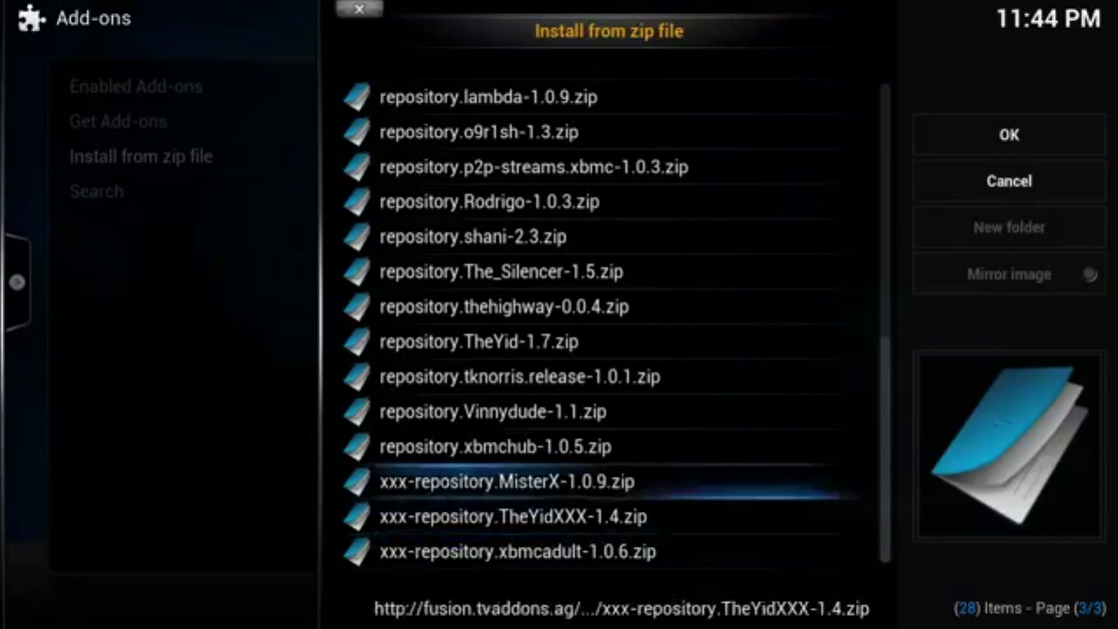
pyautogui.press('Up')
pyautogui.press('Up')
pyautogui.press('Up')
pyautogui.press('Up')
pyautogui.press('Up')
pyautogui.press('Up')
pyautogui.press('Up')
pyautogui.press('Up')
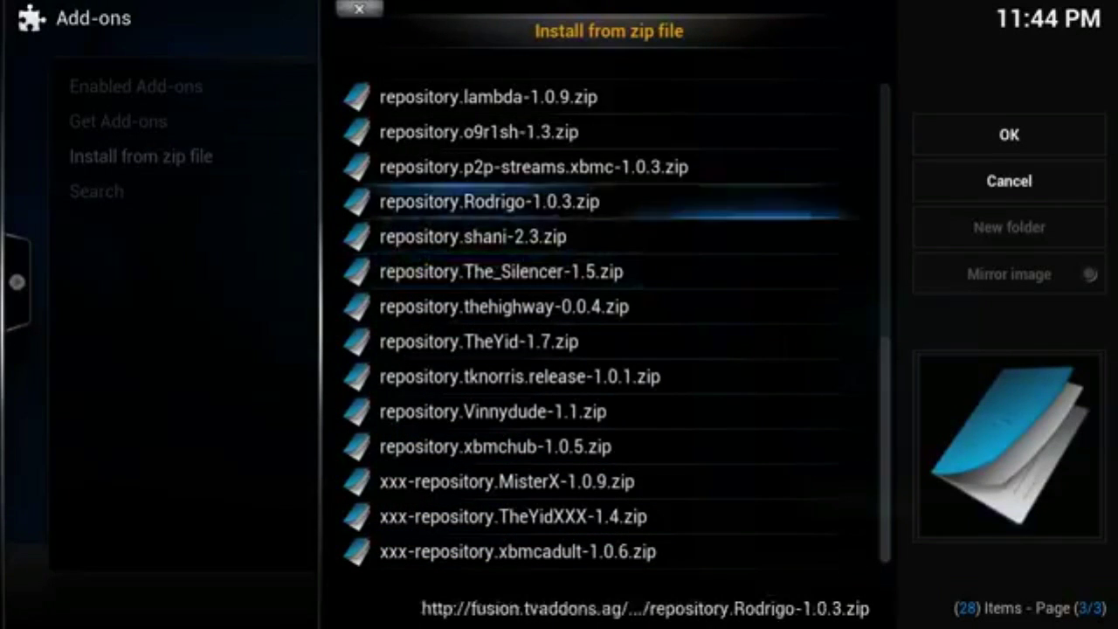
pyautogui.press('Up')
pyautogui.press('Up')
pyautogui.press('Up')
pyautogui.press('Up')
pyautogui.press('Up')
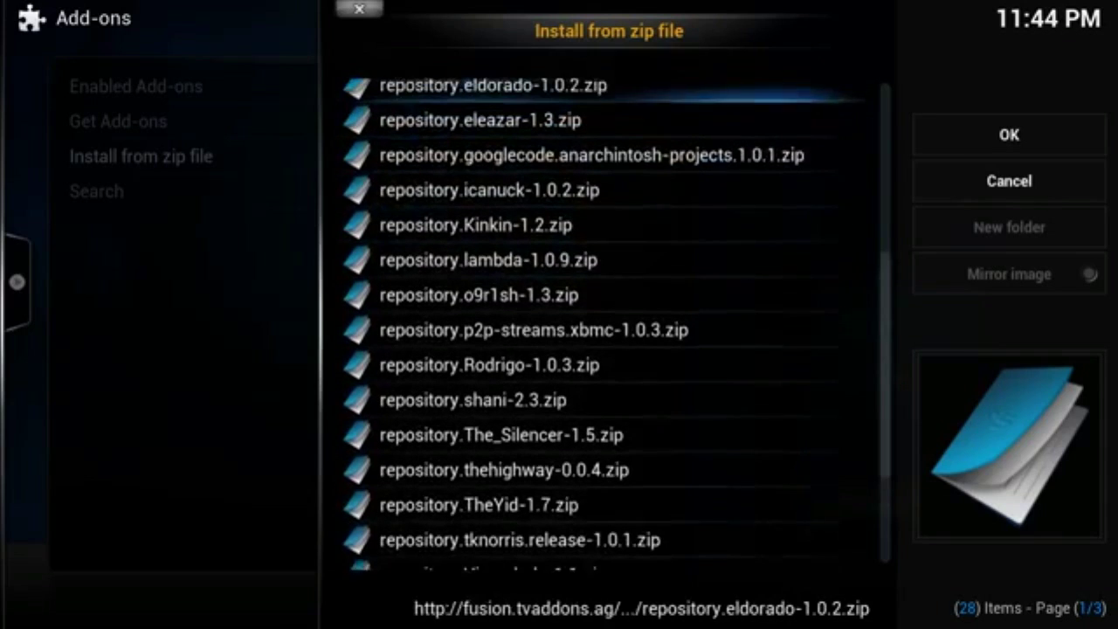
pyautogui.press('Up')
pyautogui.press('Up')
pyautogui.press('Up')
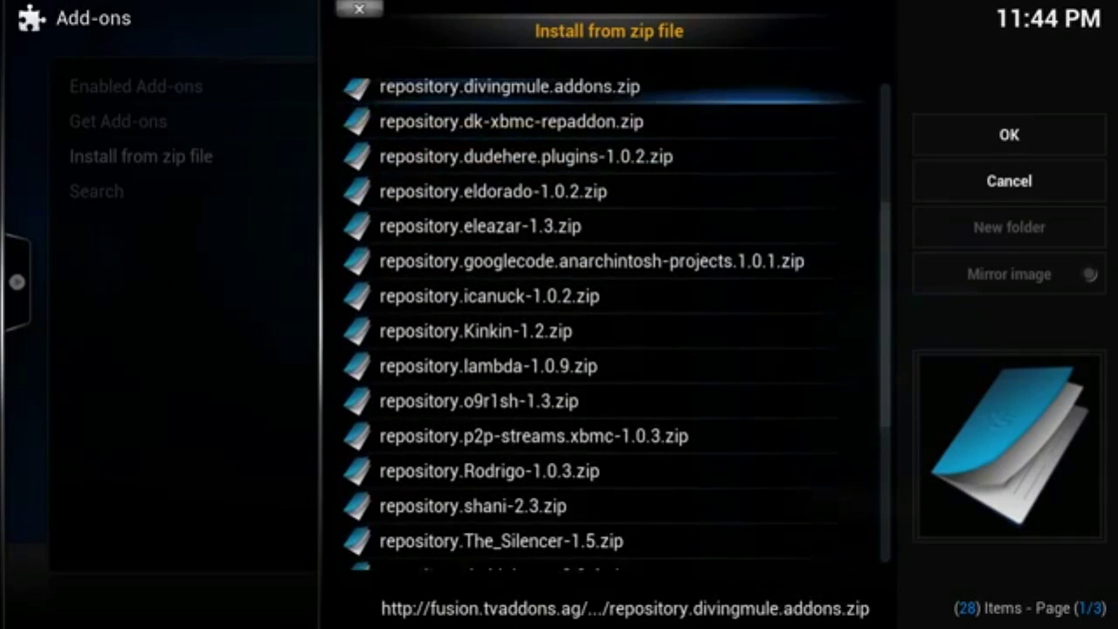
pyautogui.press('Up')
pyautogui.press('Up')
pyautogui.press('Up')
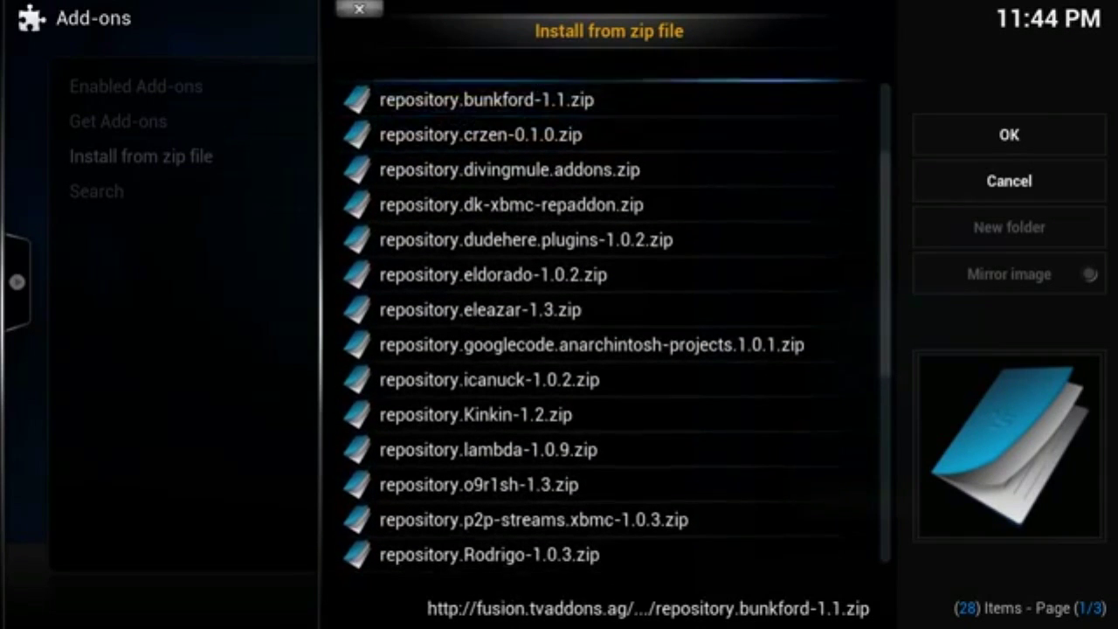
pyautogui.press('Up')
pyautogui.press('Up')
pyautogui.press('Up')
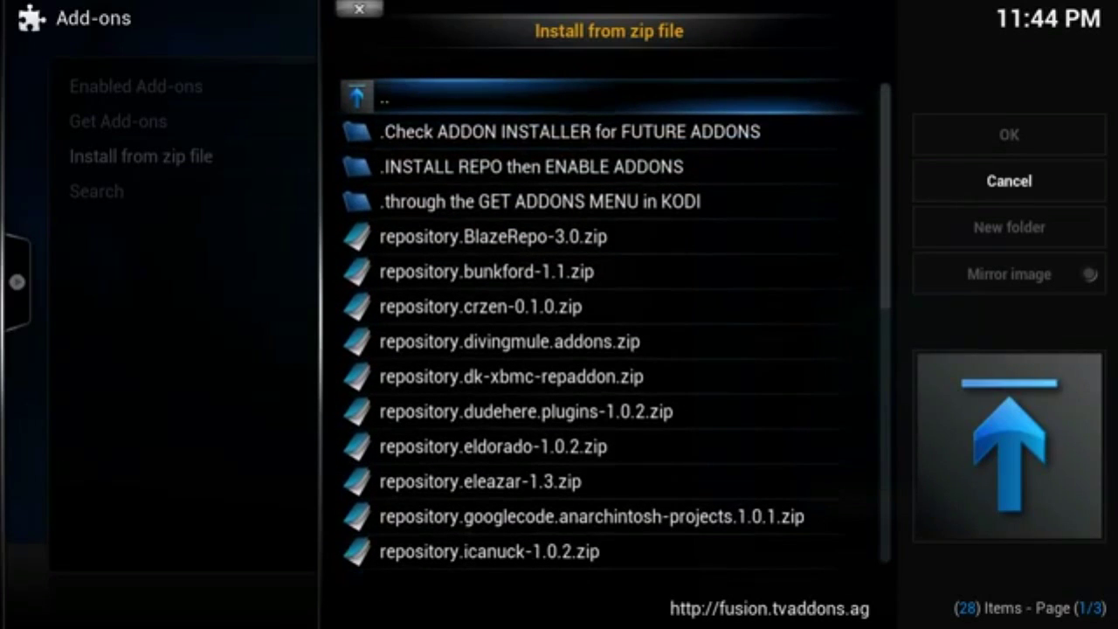
# Step: Return to the parent folder of the .Fusion source and open its start-here folder
pyautogui.press('Return')
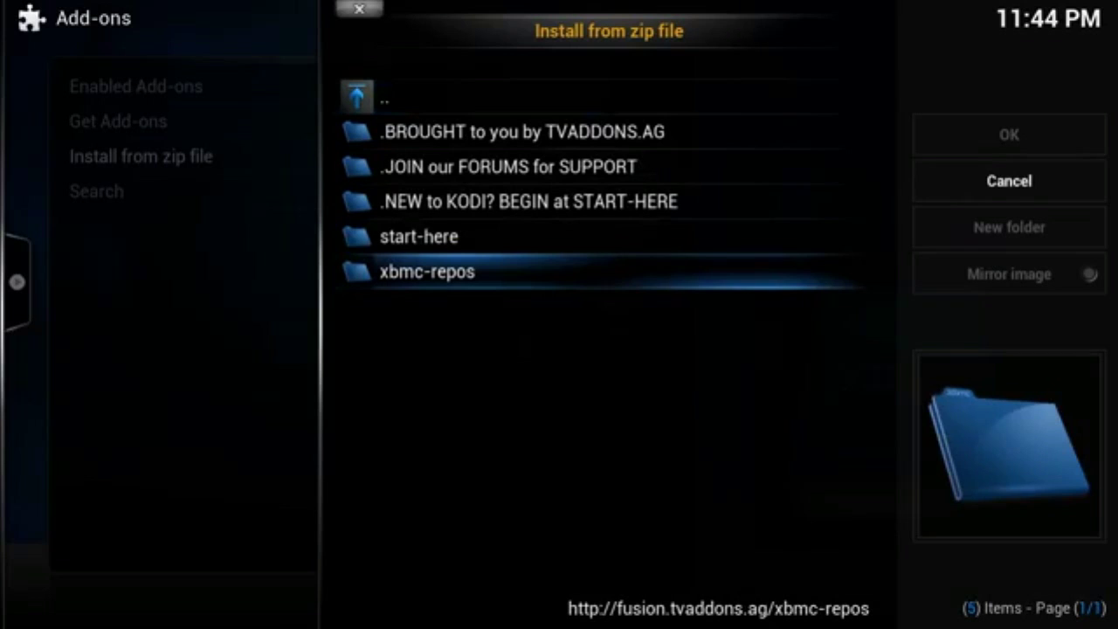
pyautogui.press('Up')
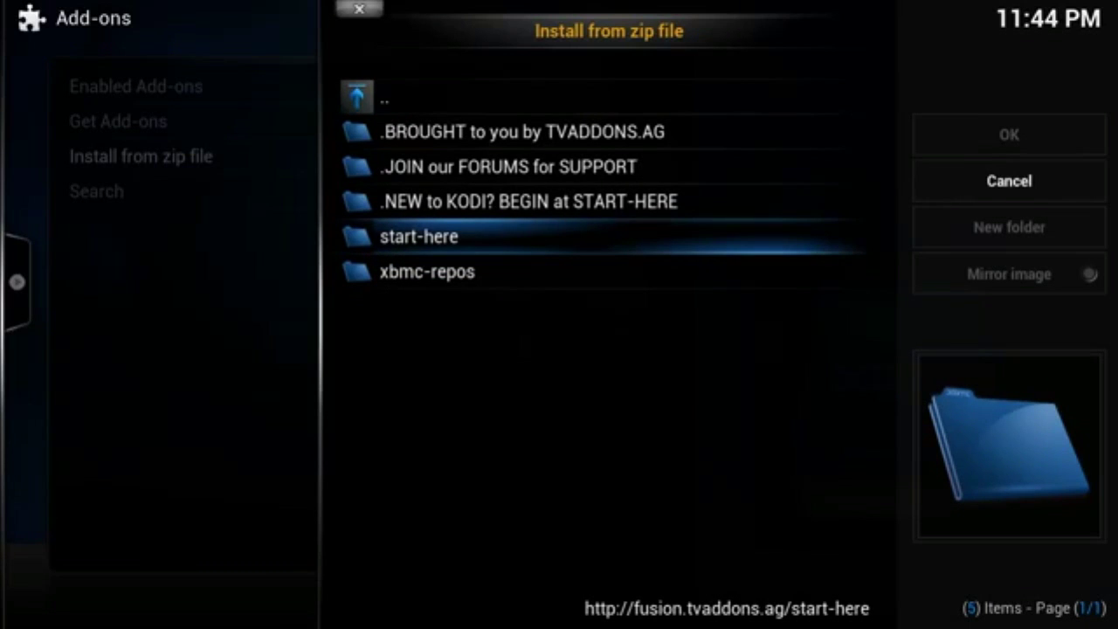
pyautogui.press('Return')
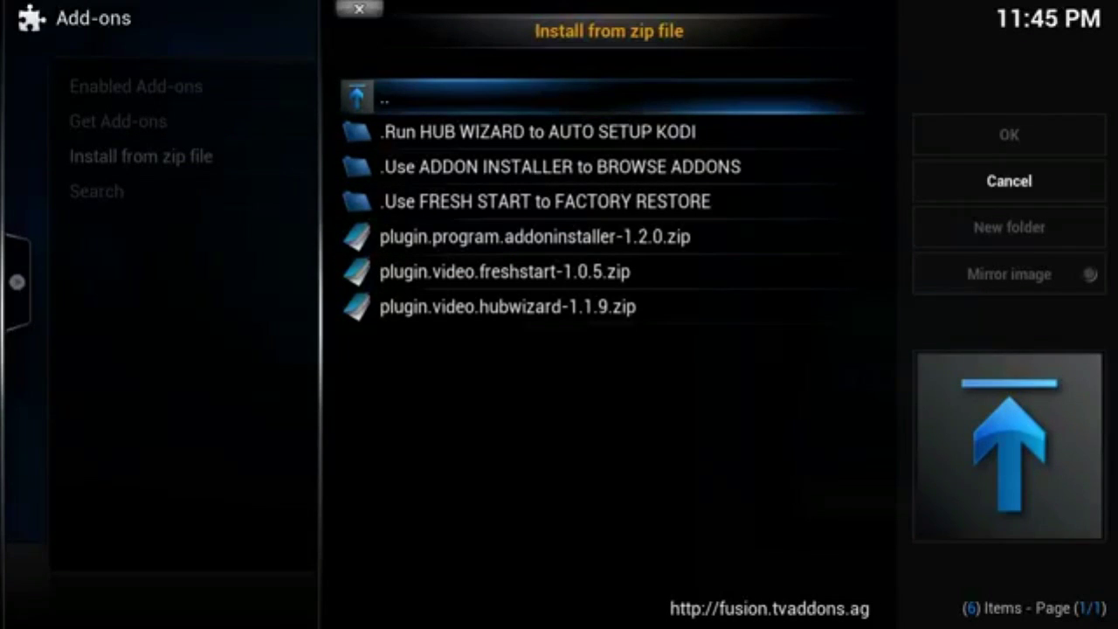
# Step: Install the Addon Installer from plugin.program.addoninstaller-1.2.0.zip in the start-here folder
pyautogui.press('Down')
pyautogui.press('Down')
pyautogui.press('Down')
pyautogui.press('Down')
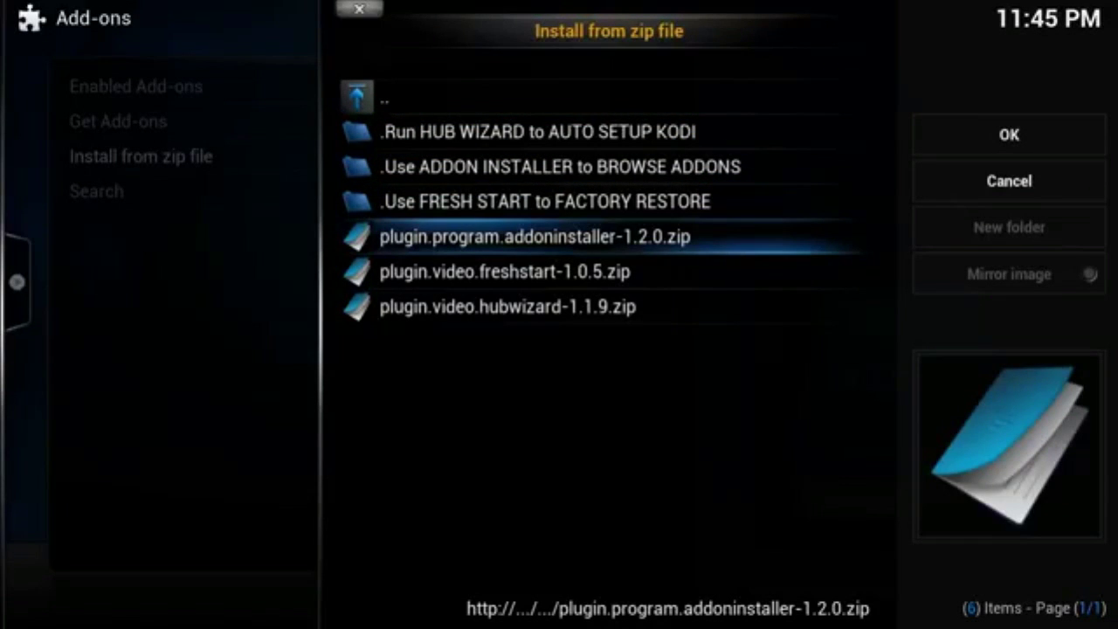
pyautogui.press('Return')
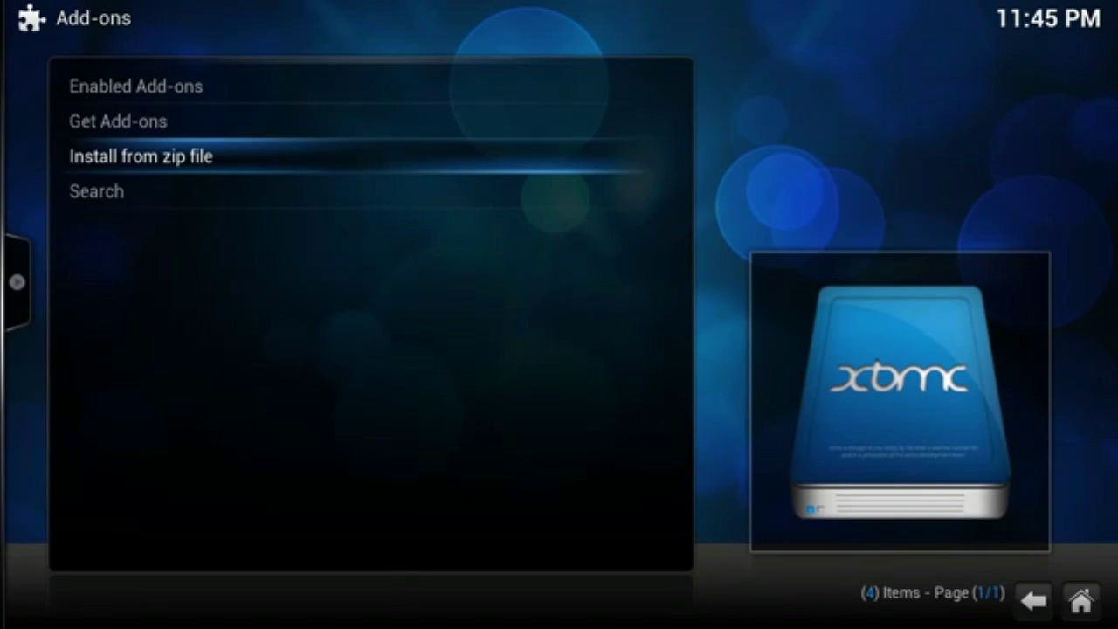
# Step: Leave the add-on settings, return to the home screen and open Addon Installer from the program add-ons
pyautogui.press('Escape')
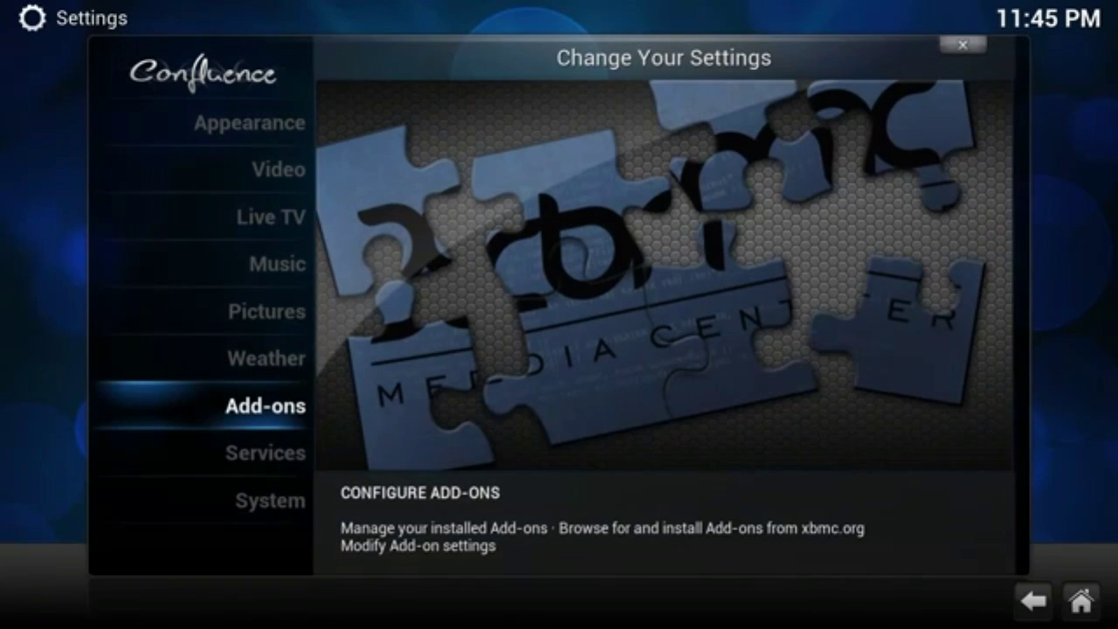
pyautogui.press('Escape')
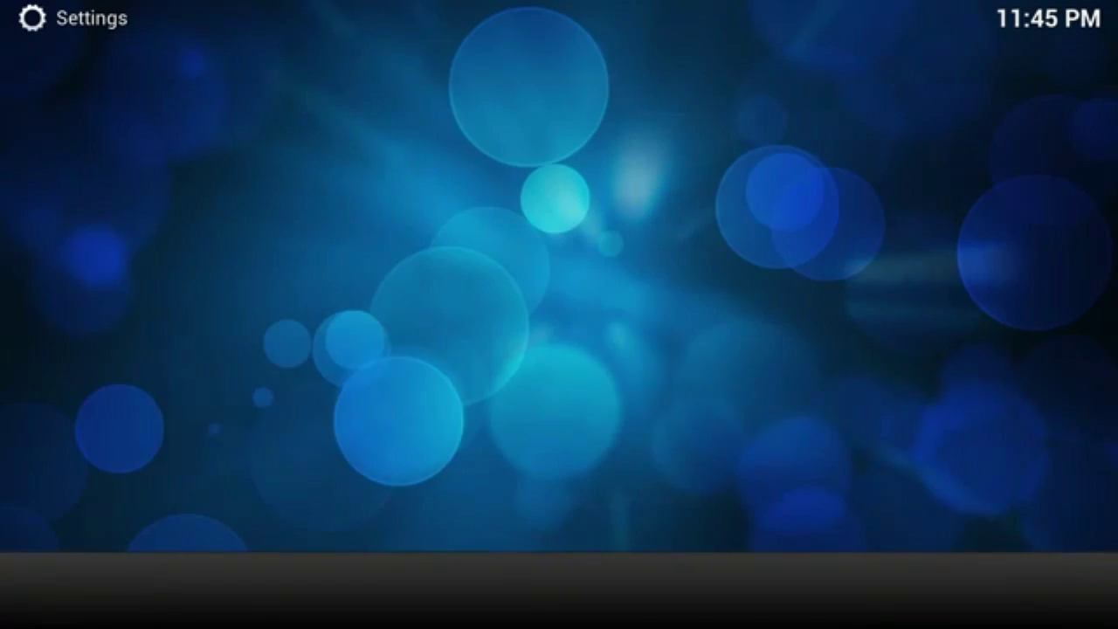
pyautogui.press('Left')
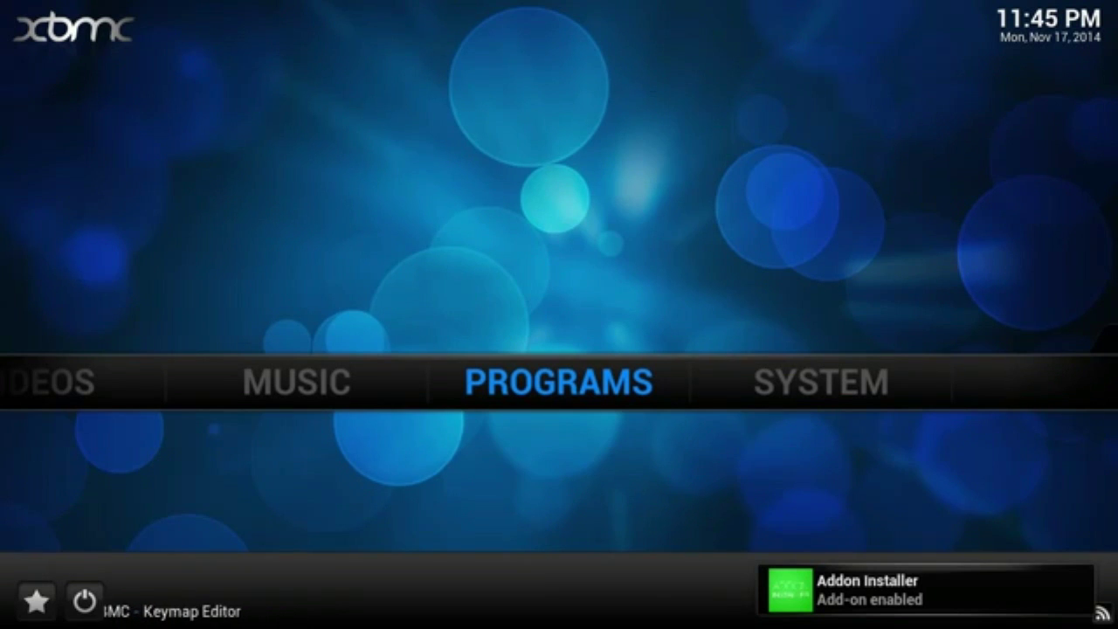
pyautogui.press('Return')
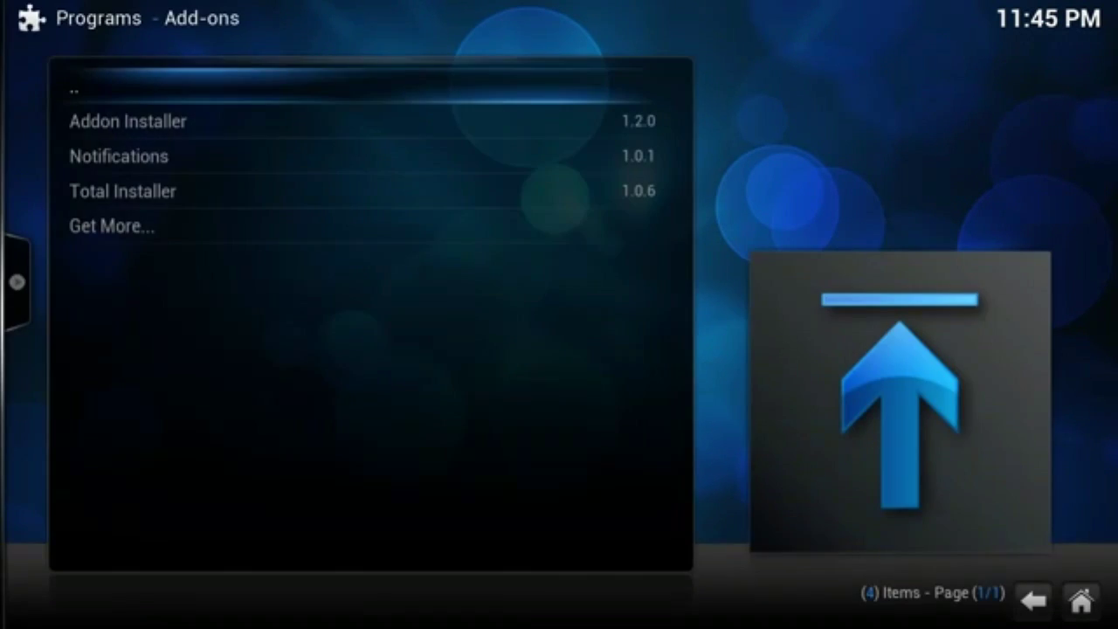
pyautogui.press('Down')
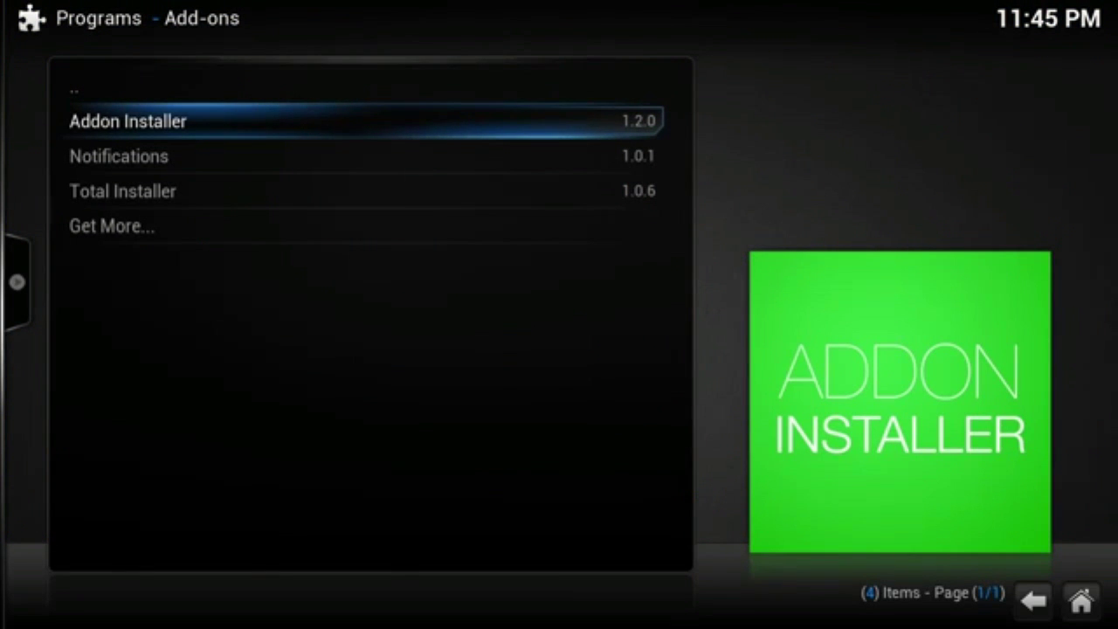
pyautogui.press('Return')
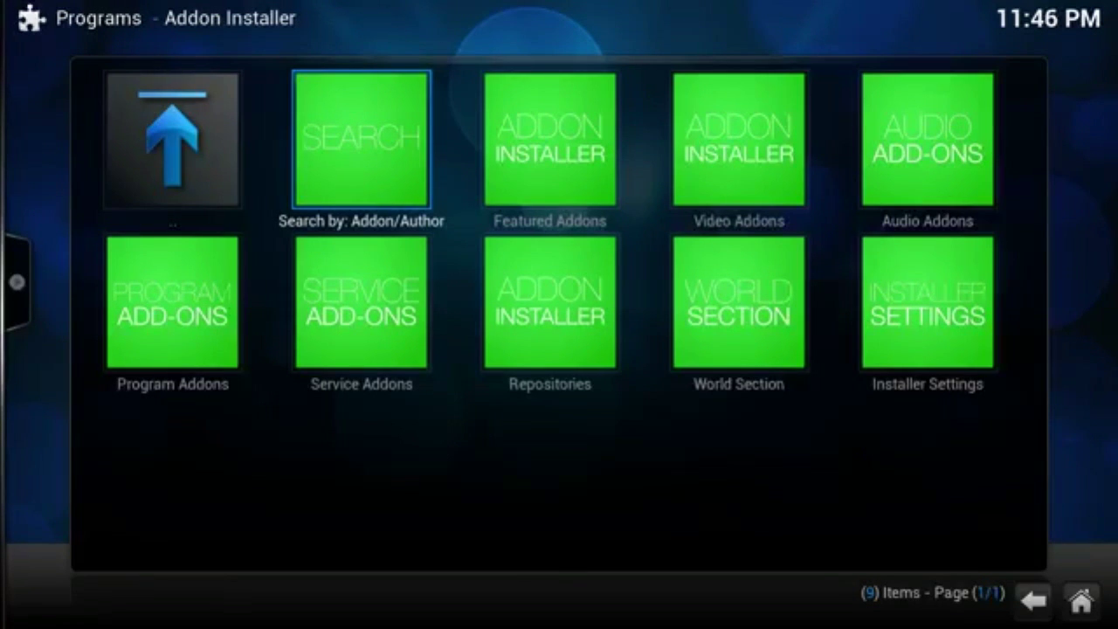
# Step: Search the Addon Installer by add-on name for "genesis"
pyautogui.press('Return')
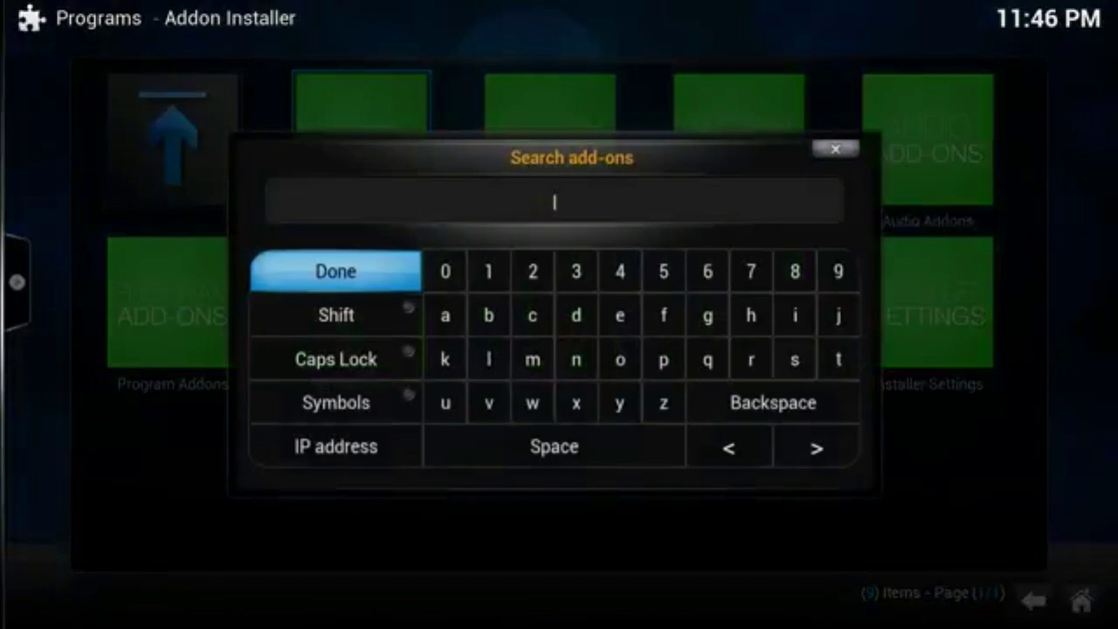
pyautogui.write('g')
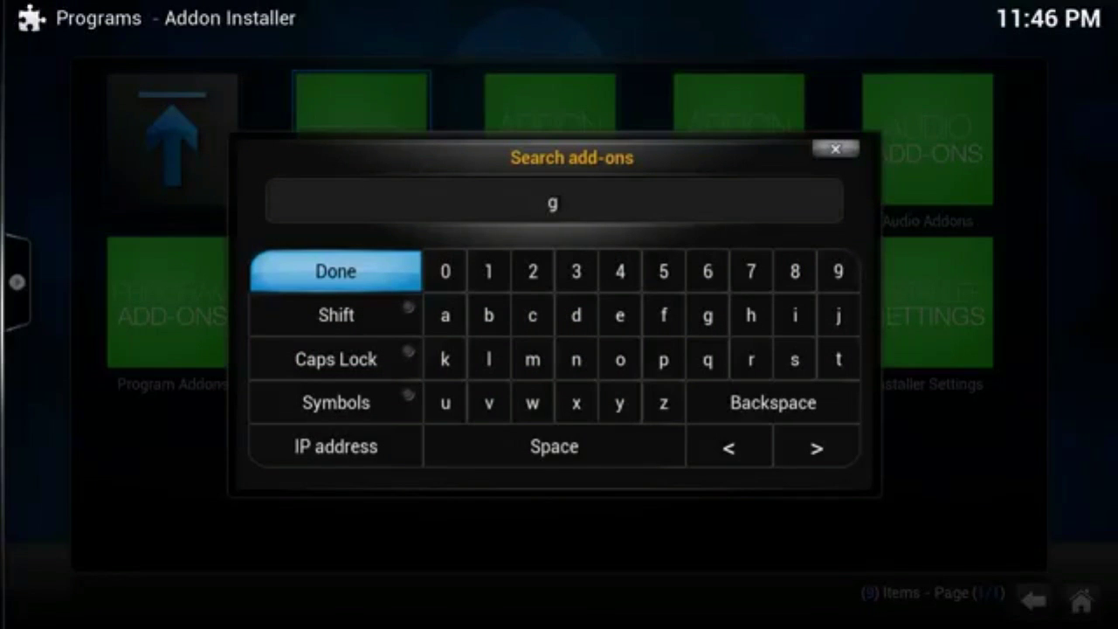
pyautogui.write('enesis')
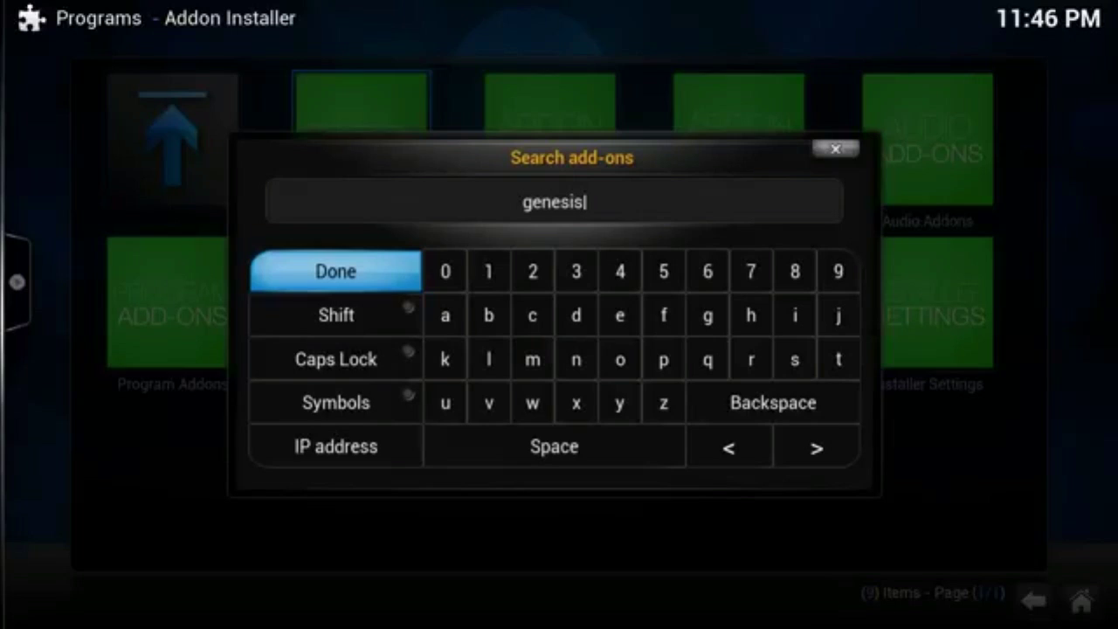
pyautogui.press('Return')
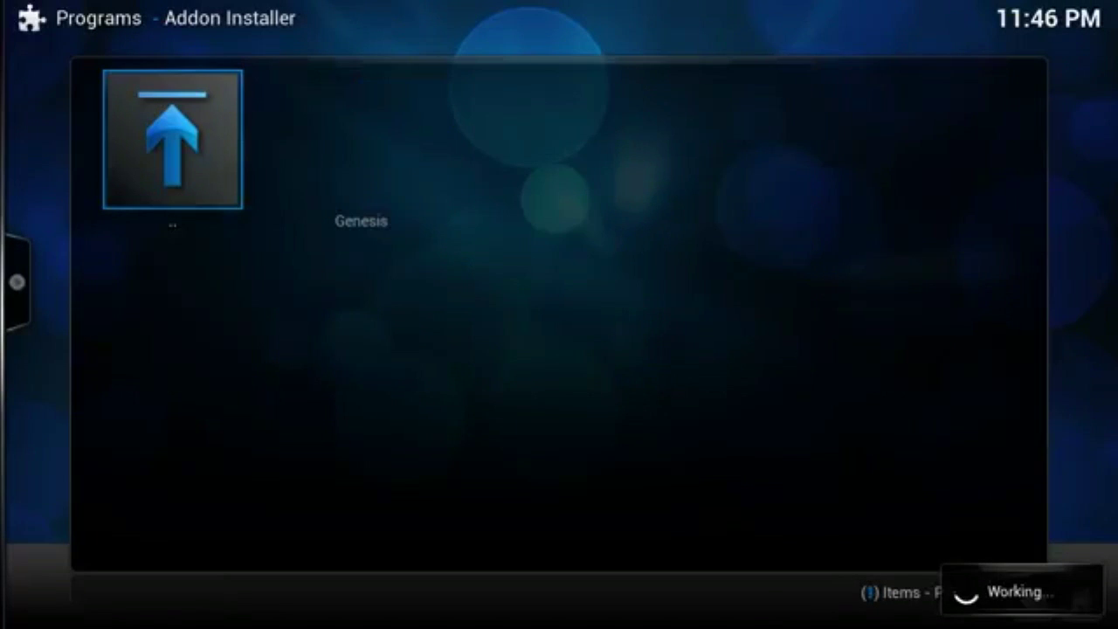
# Step: Install the Genesis add-on from the search results along with its repository if needed, and close the completion message
pyautogui.click(361, 140)
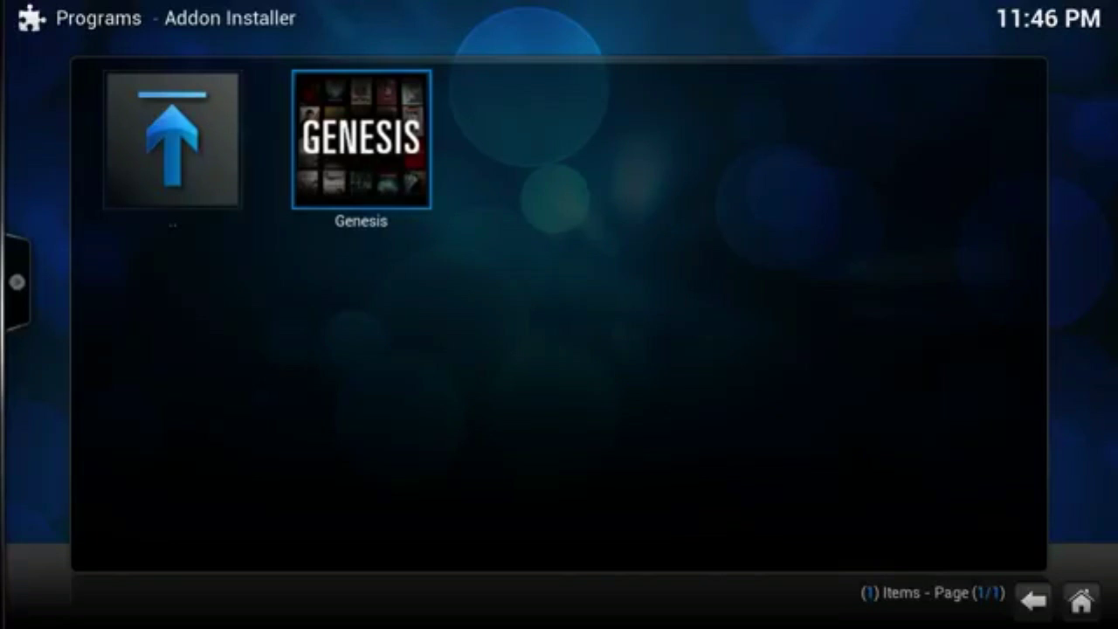
pyautogui.press('Return')
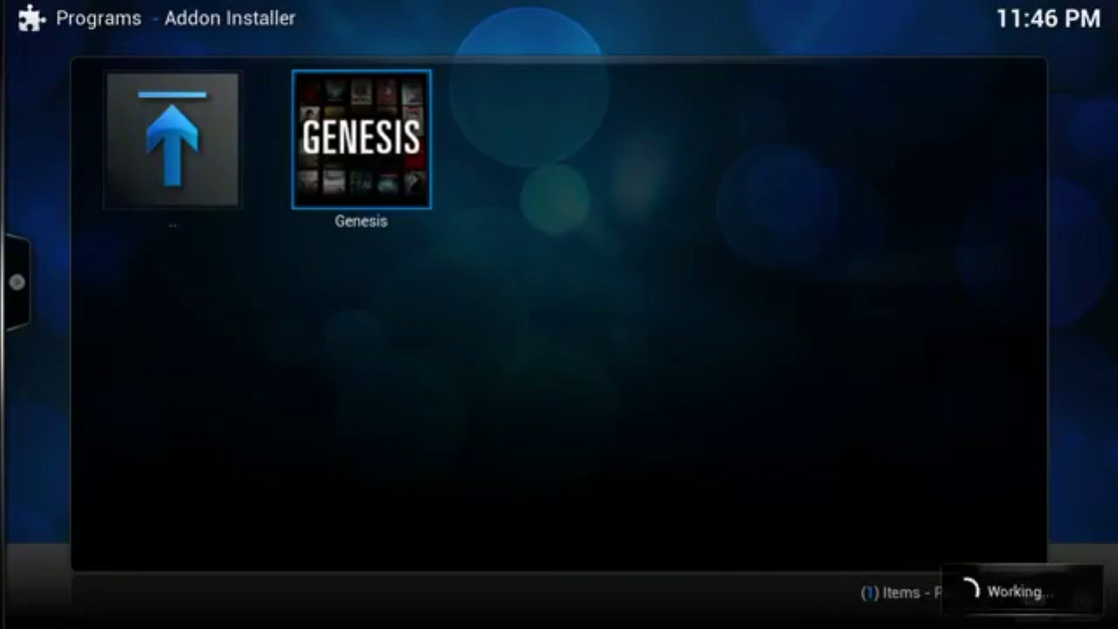
pyautogui.click(361, 140)
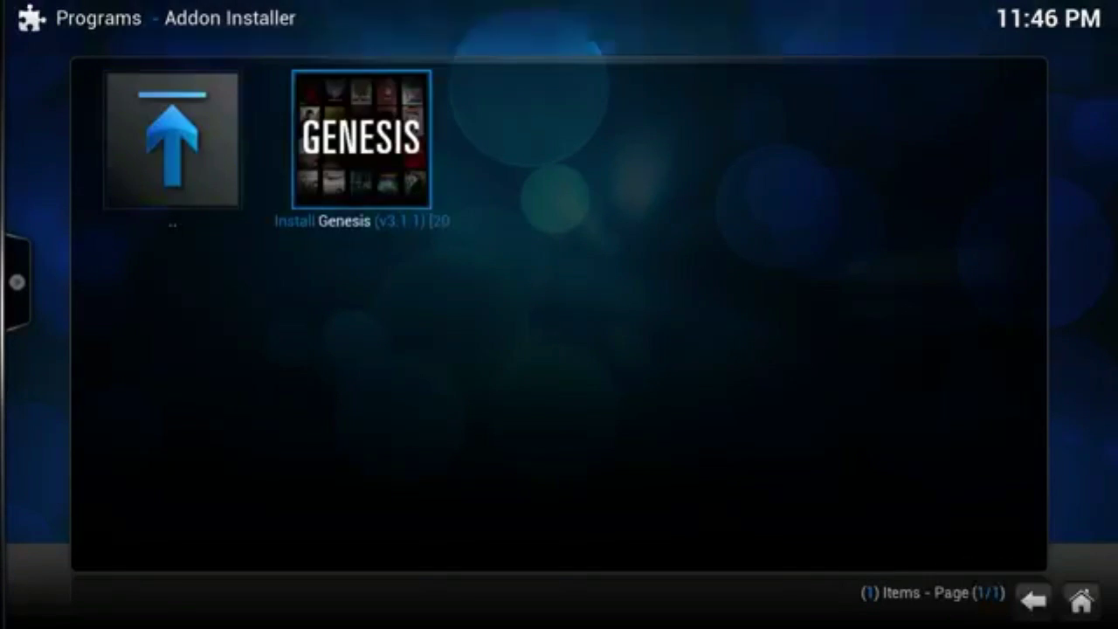
pyautogui.press('Return')
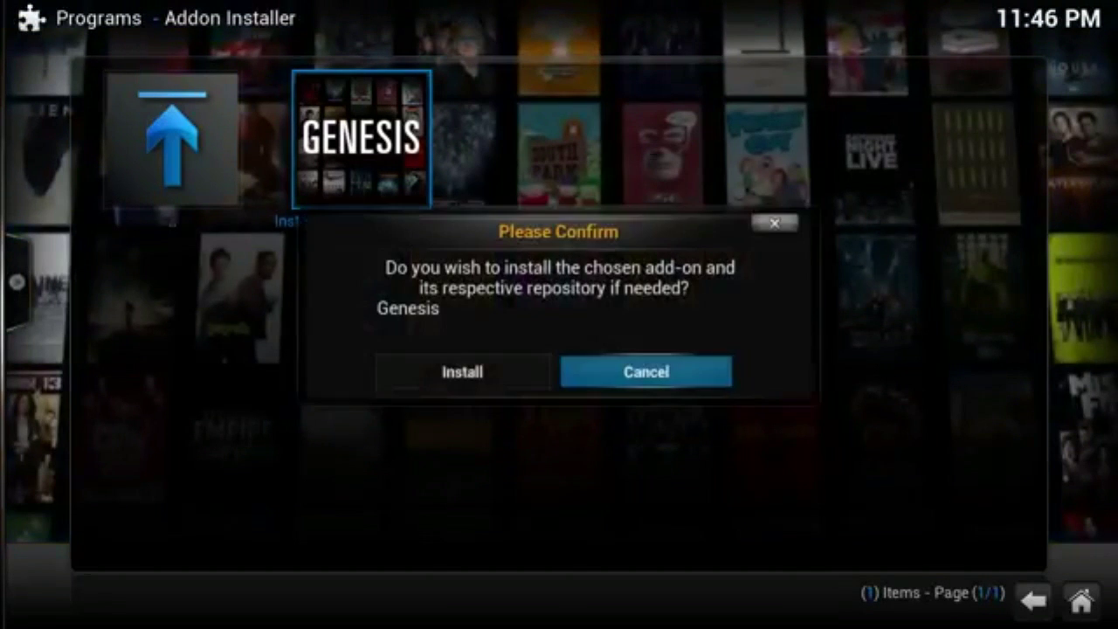
pyautogui.press('Left')
pyautogui.press('Return')
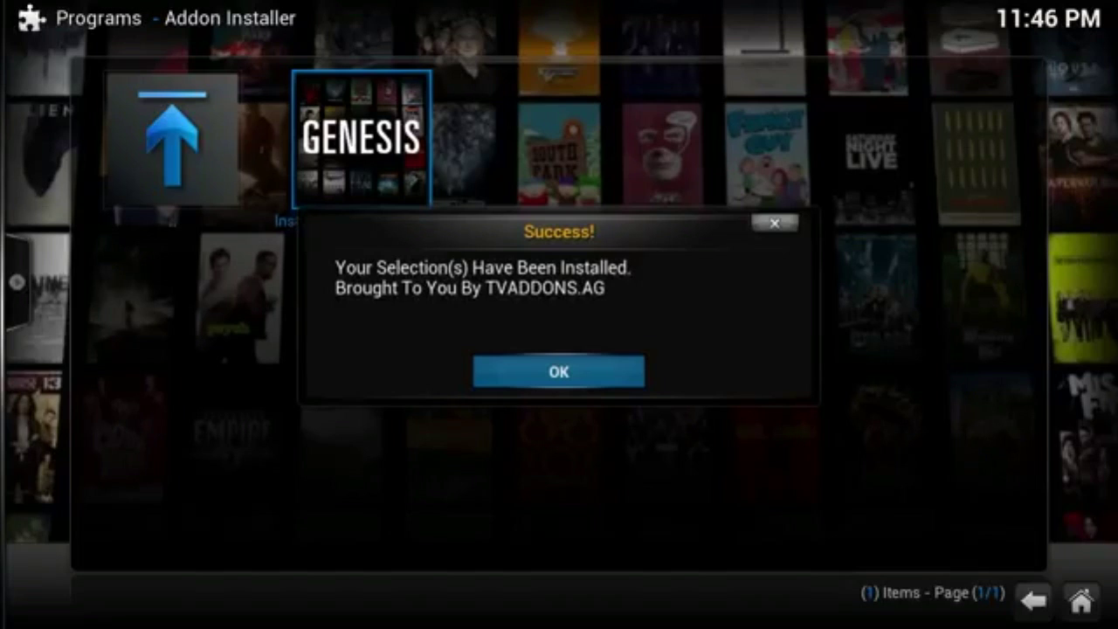
pyautogui.press('Return')
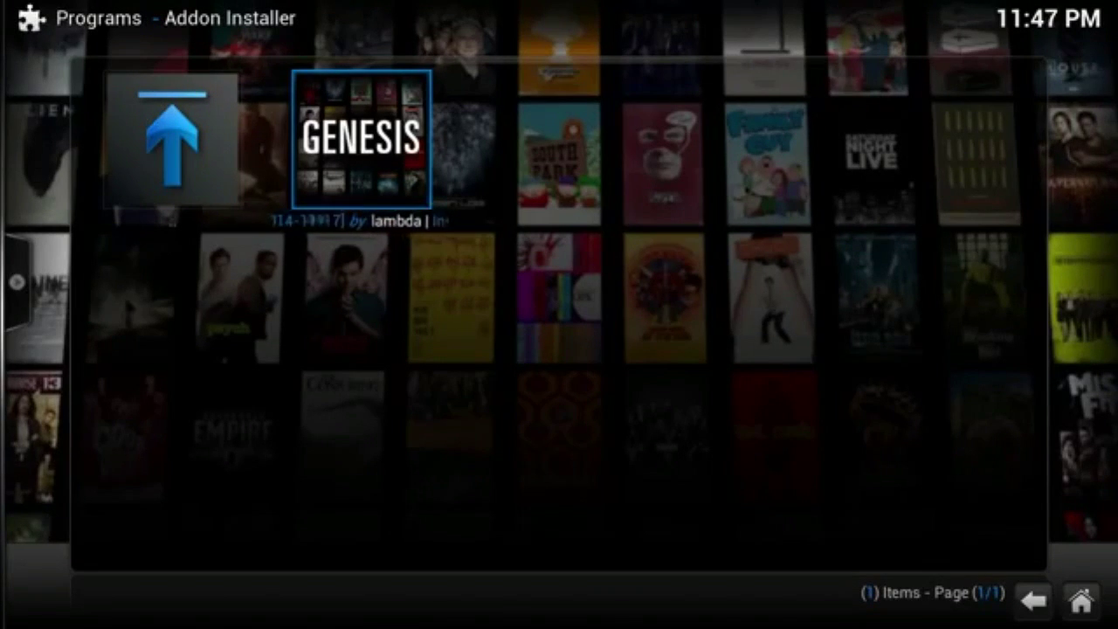
# Step: Return to the home screen and open the Genesis add-on from the video add-ons
pyautogui.press('Escape')
pyautogui.press('Left')
pyautogui.press('Left')
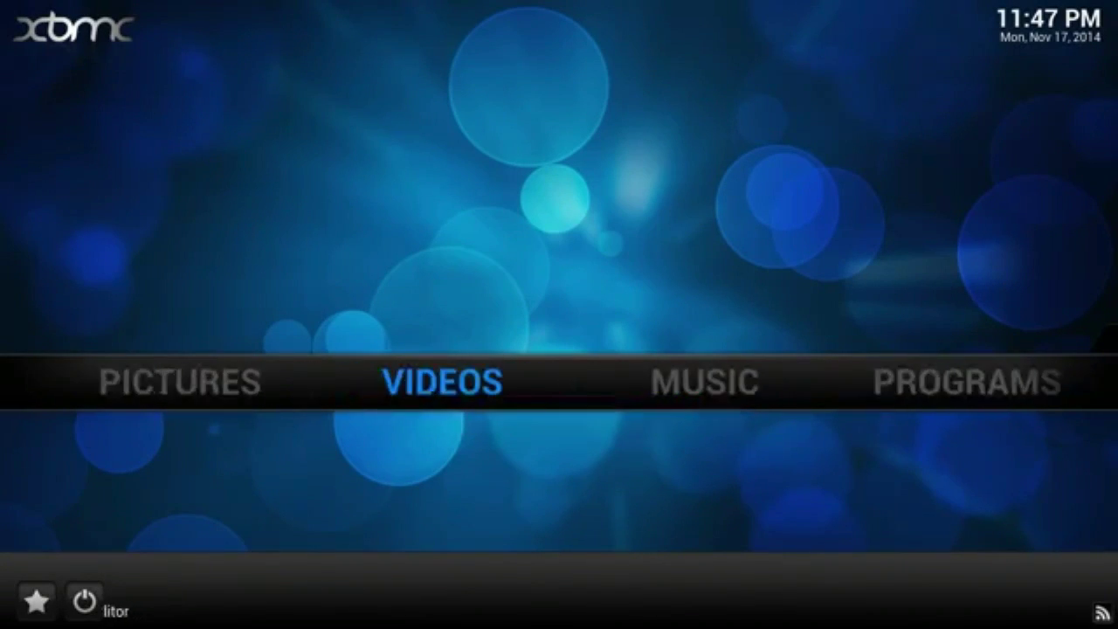
pyautogui.press('Down')
pyautogui.press('Right')
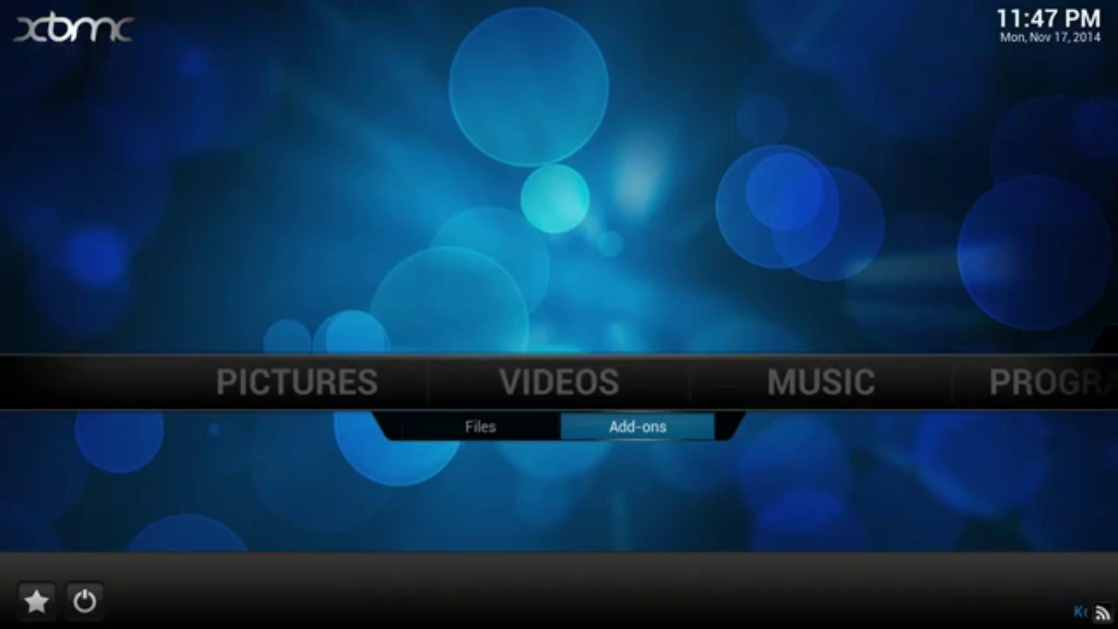
pyautogui.press('Return')
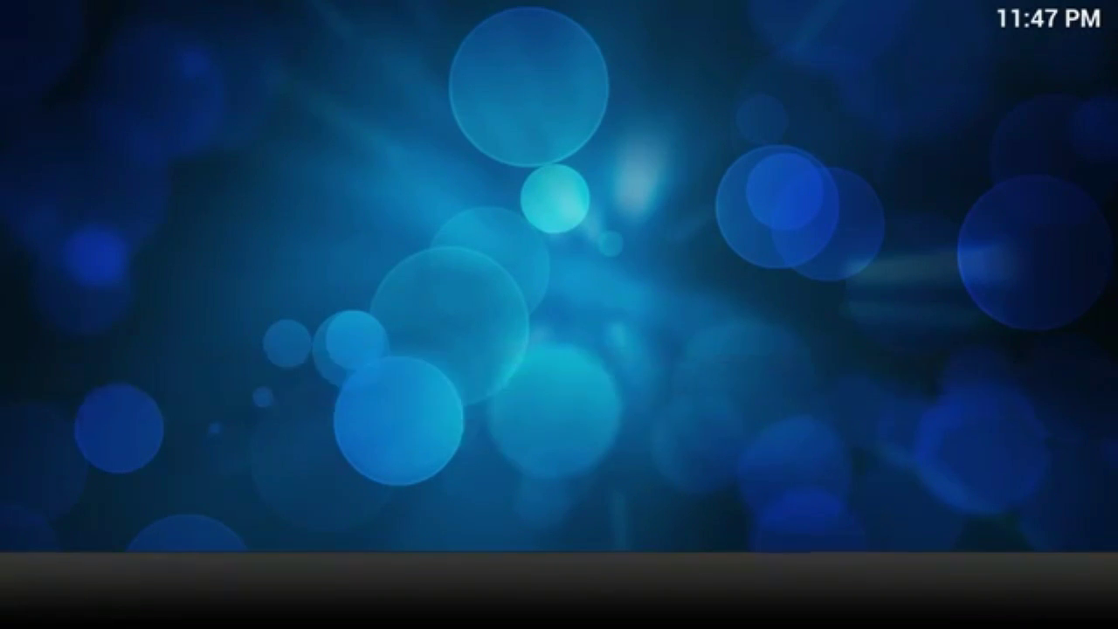
pyautogui.press('Down')
pyautogui.press('Down')
pyautogui.press('Down')
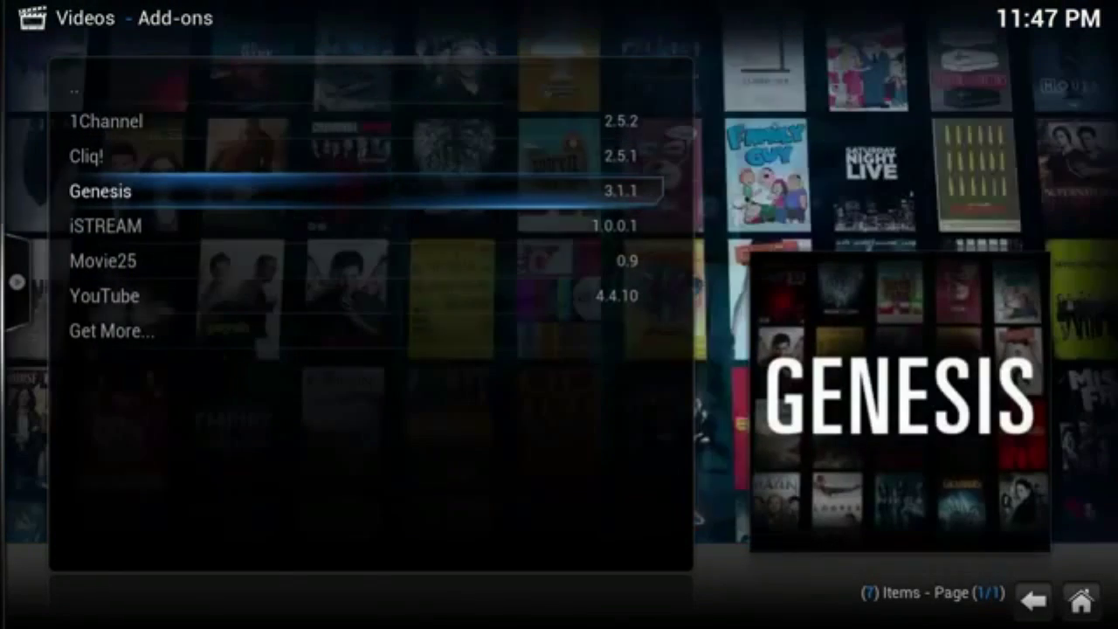
pyautogui.press('Return')
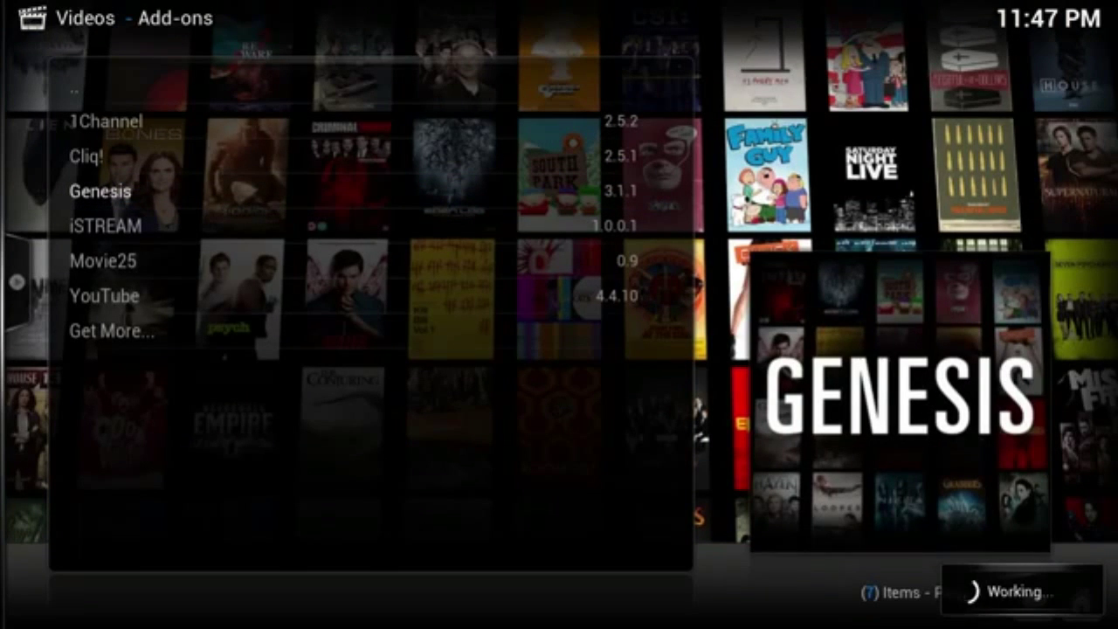
# Step: Look through the main sections of Genesis, from Movies down to My Genesis and back up to Movies
pyautogui.press('Down')
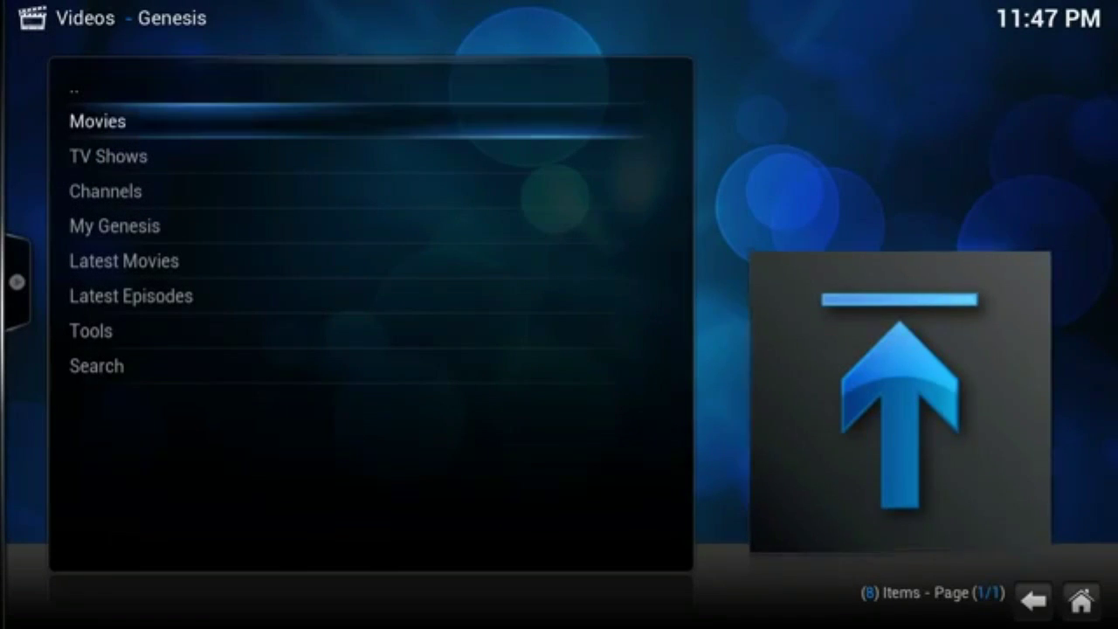
pyautogui.press('Down')
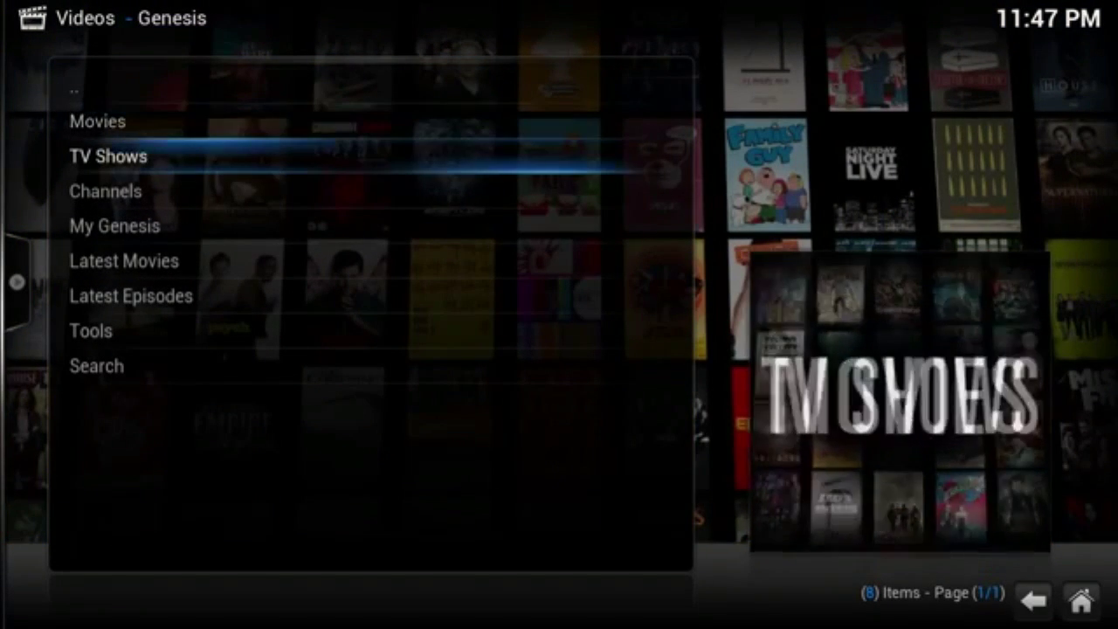
pyautogui.press('Down')
pyautogui.press('Up')
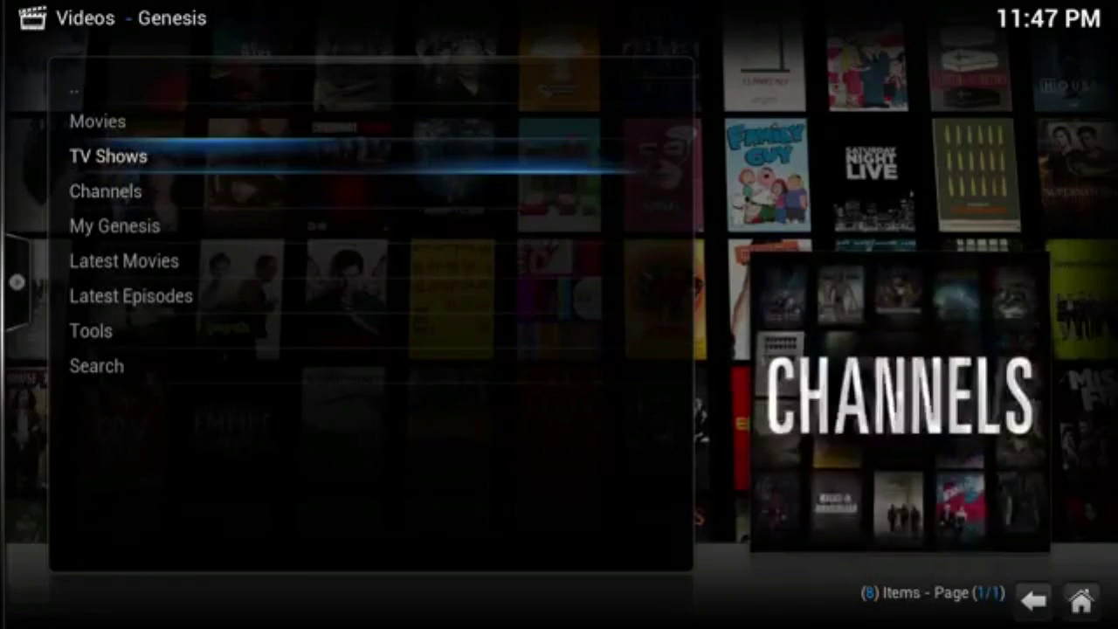
pyautogui.press('Up')
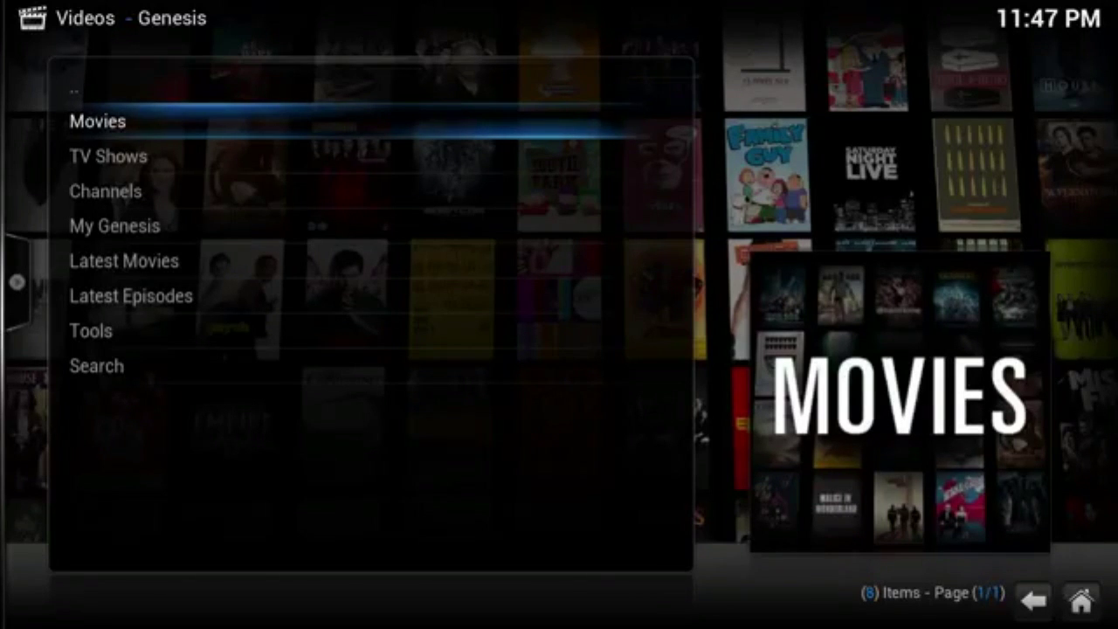
pyautogui.press('Down')
pyautogui.press('Down')
pyautogui.press('Down')
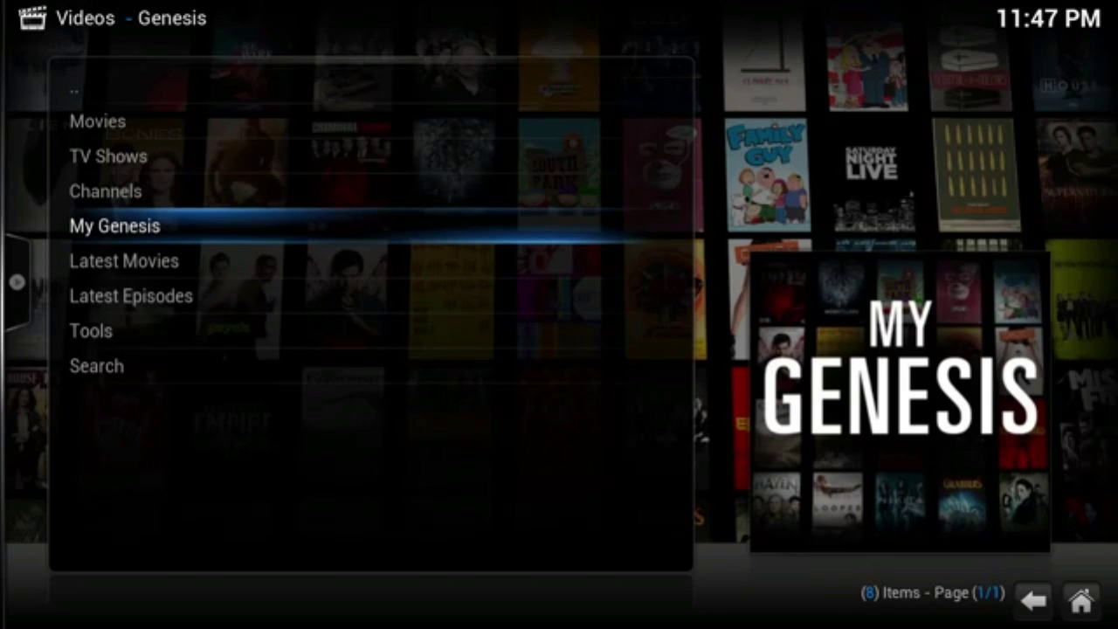
pyautogui.press('Up')
pyautogui.press('Up')
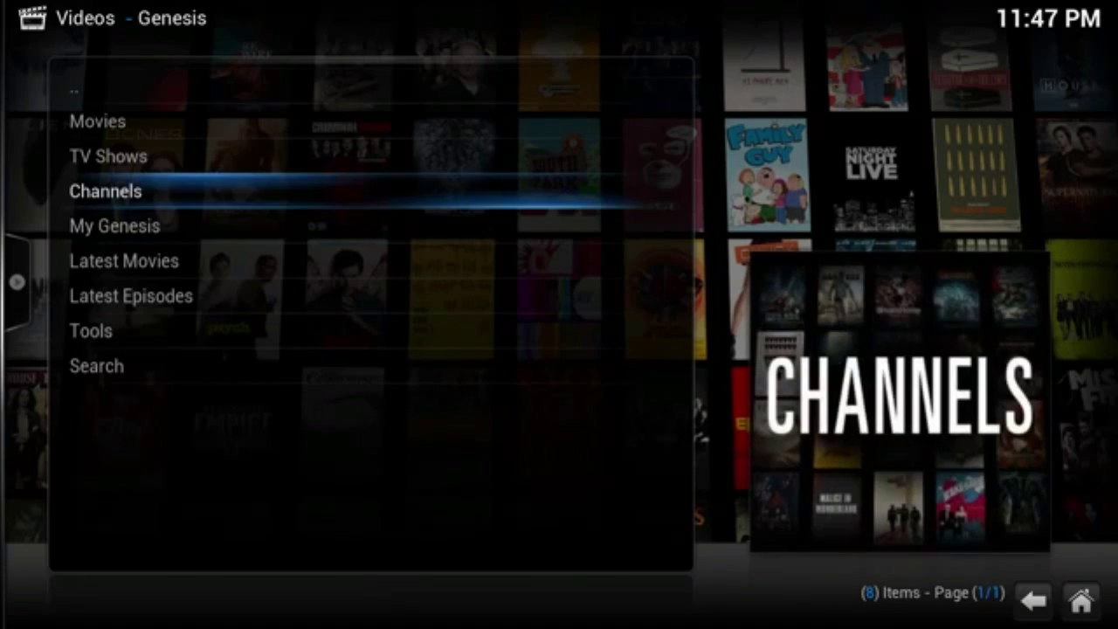
pyautogui.press('Up')
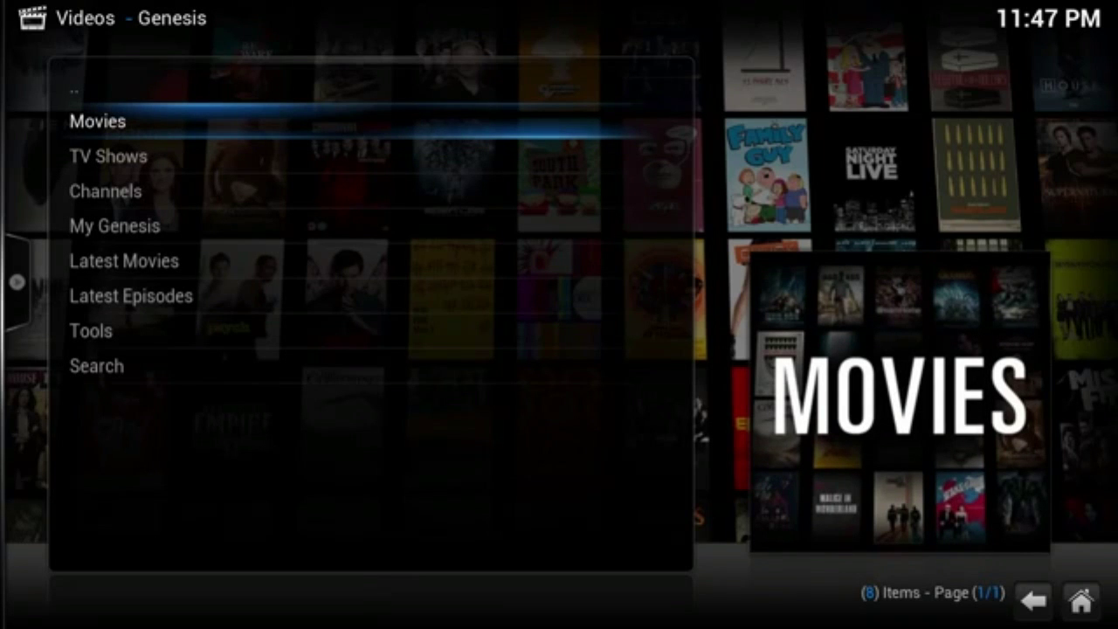
# Step: Open the In Theaters list in the Movies section of Genesis and highlight Interstellar (2014)
pyautogui.press('Return')
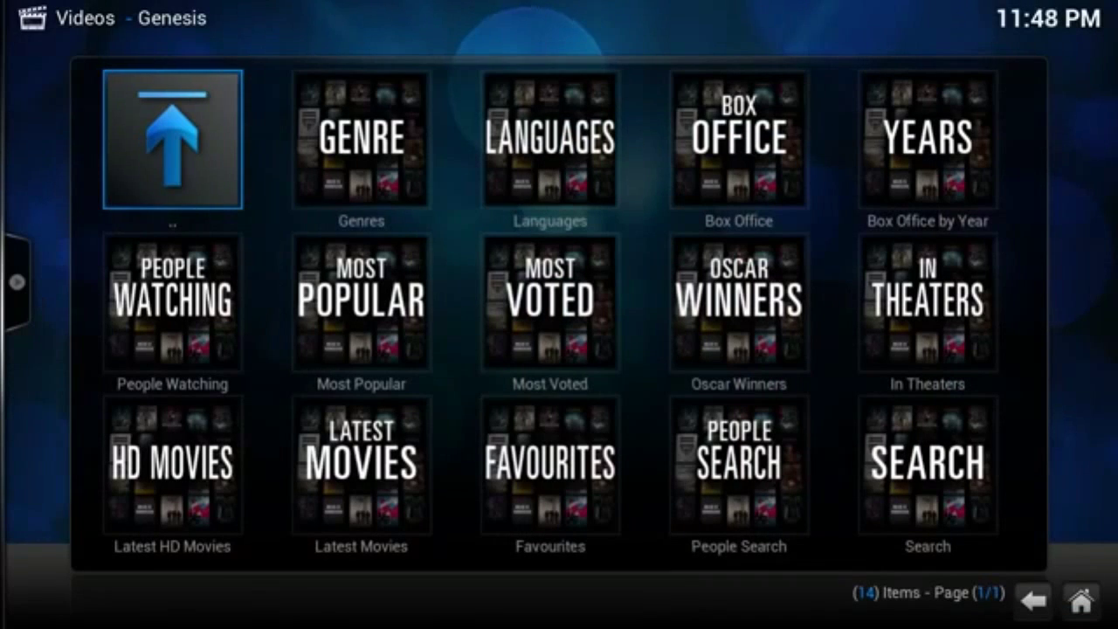
pyautogui.press('Right')
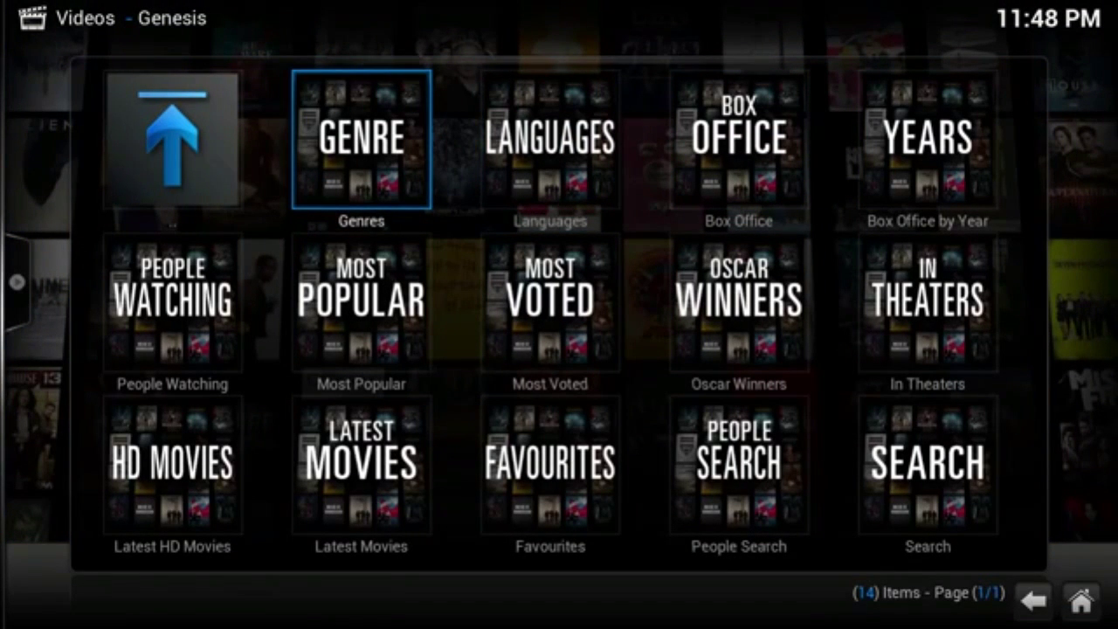
pyautogui.press('Right')
pyautogui.press('Right')
pyautogui.press('Down')
pyautogui.press('Right')
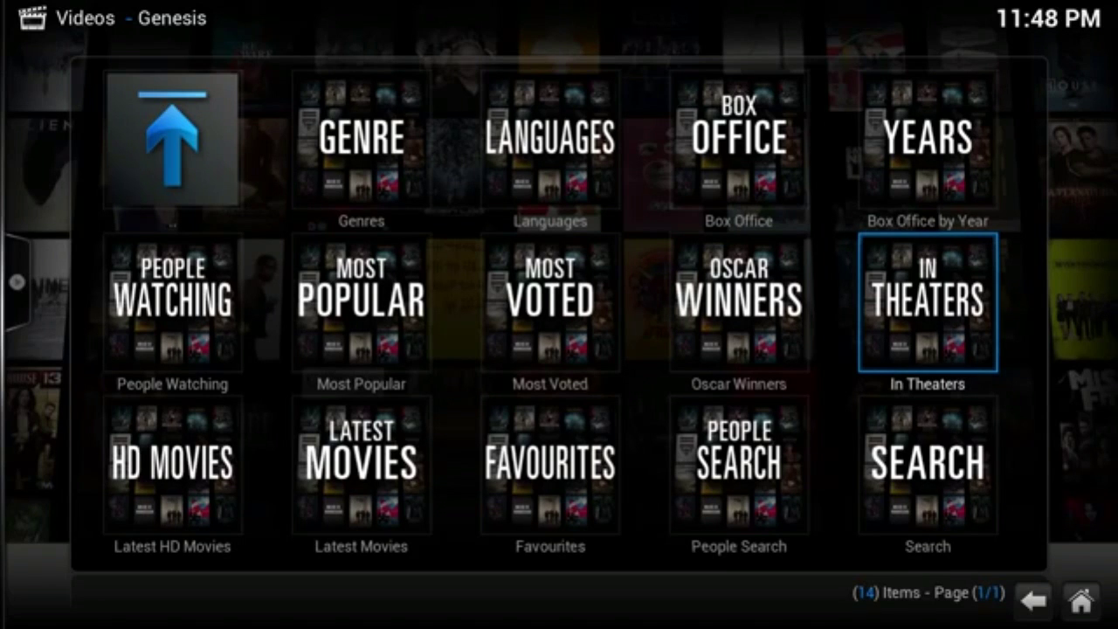
pyautogui.press('Return')
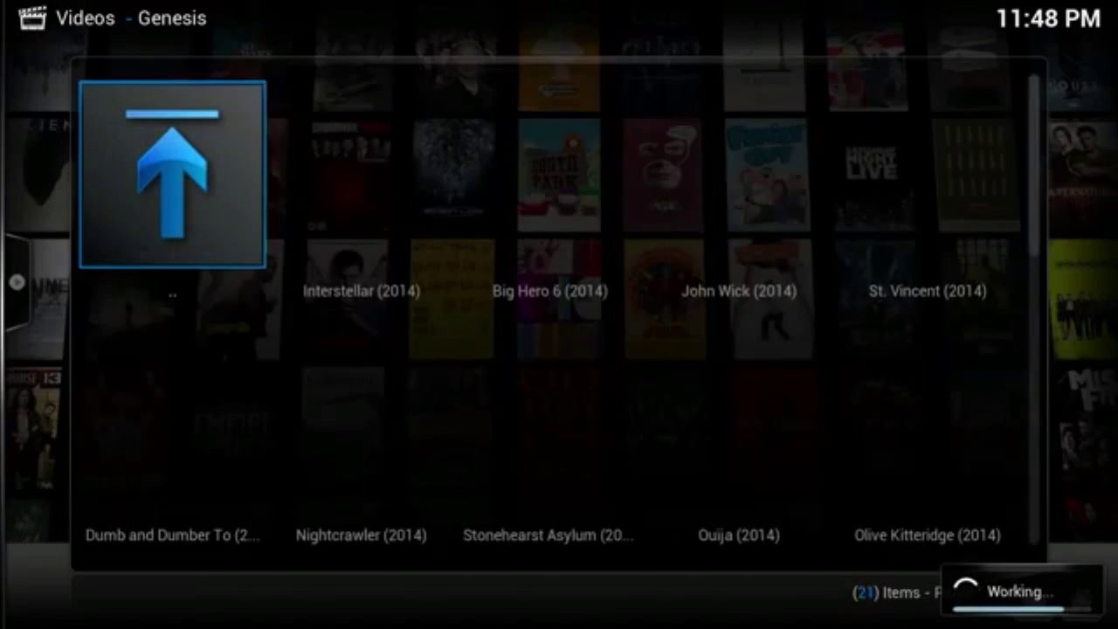
pyautogui.press('Right')
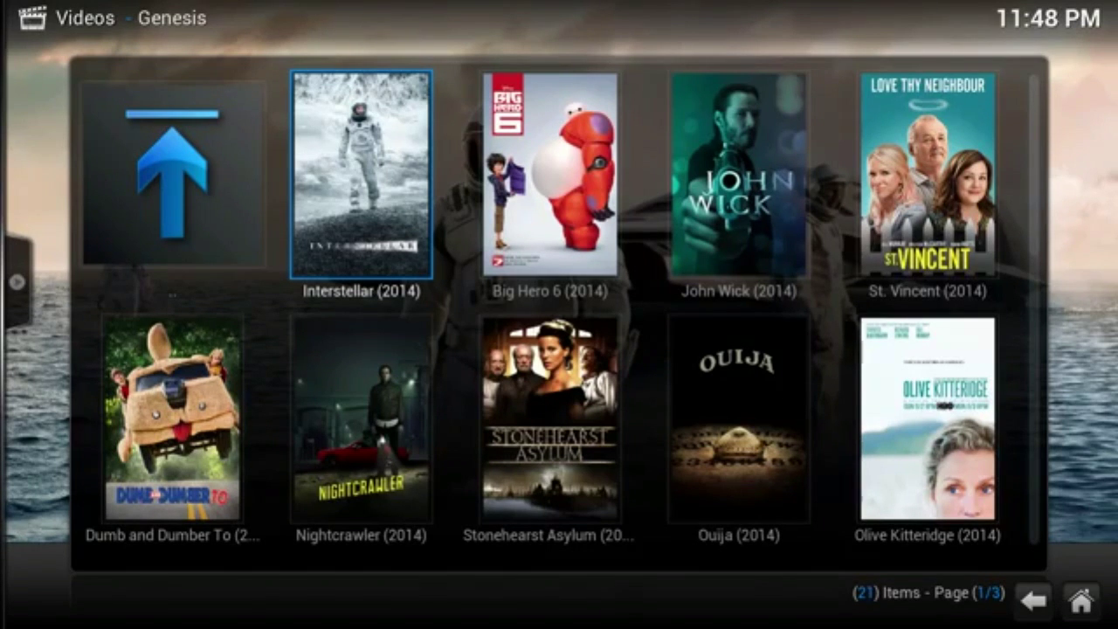
# Step: Look through the In Theaters movies as far as the Next Page entry and return to the movie categories
pyautogui.press('Down')
pyautogui.press('Down')
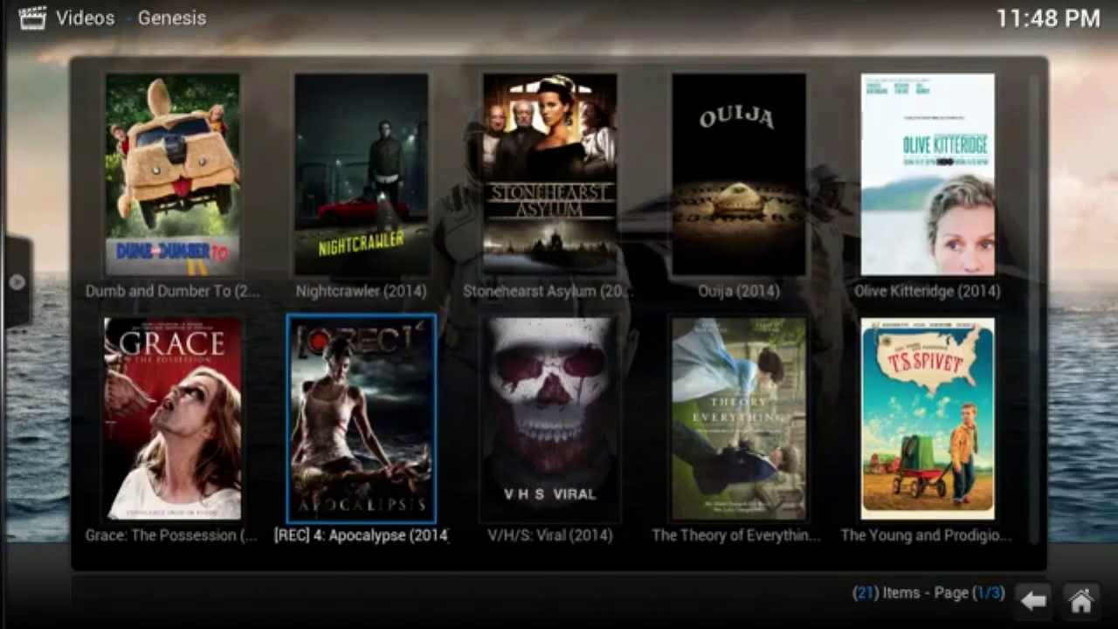
pyautogui.press('Down')
pyautogui.press('Down')
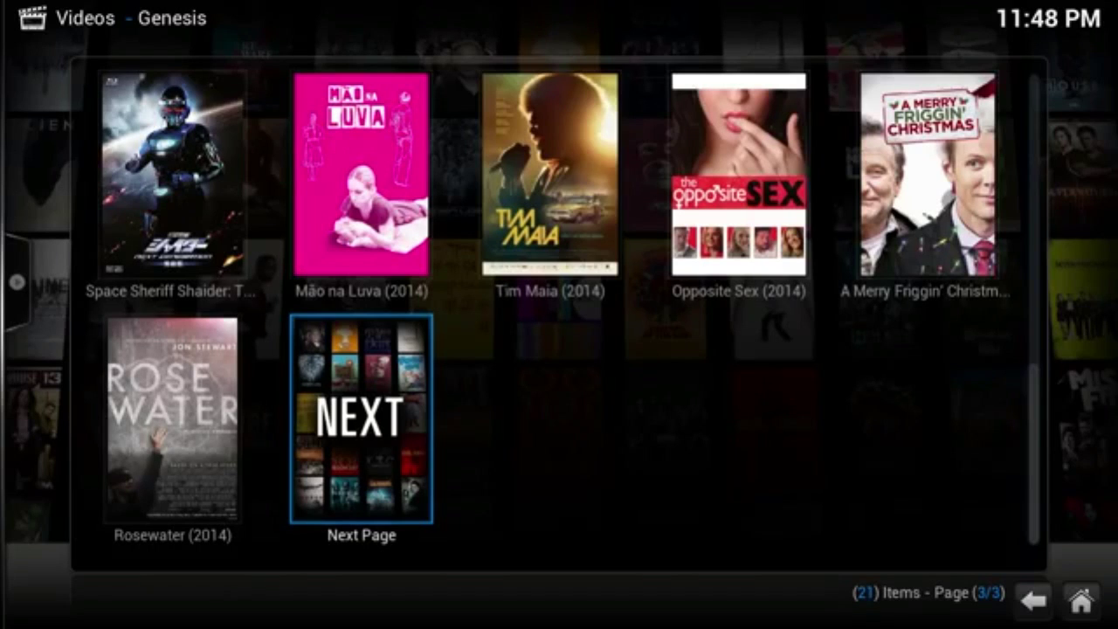
pyautogui.press('Down')
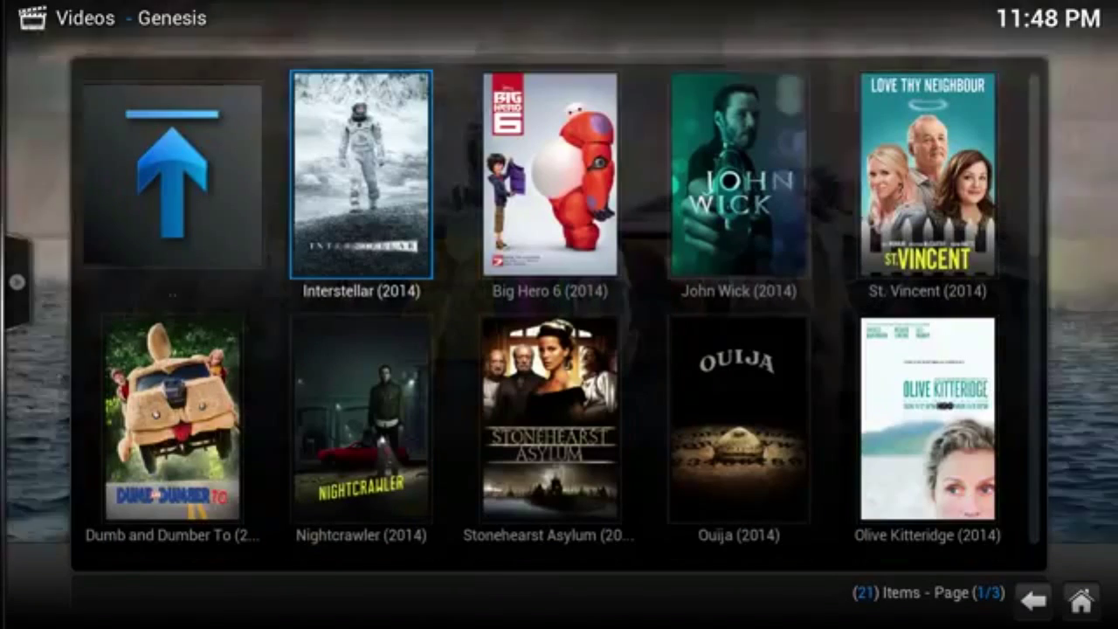
pyautogui.press('Left')
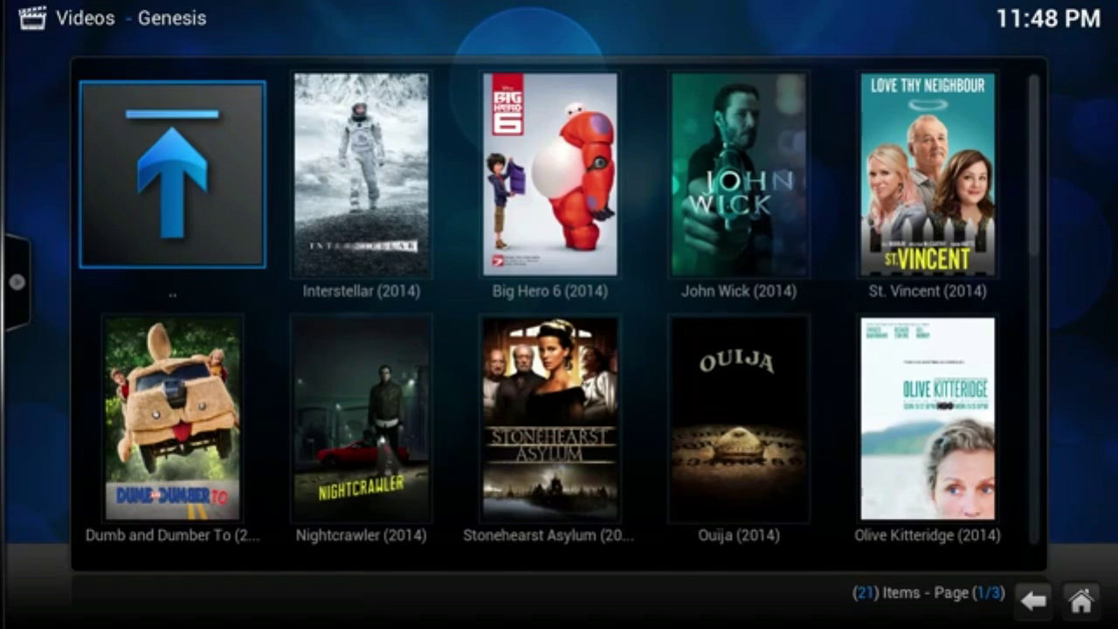
pyautogui.press('Return')
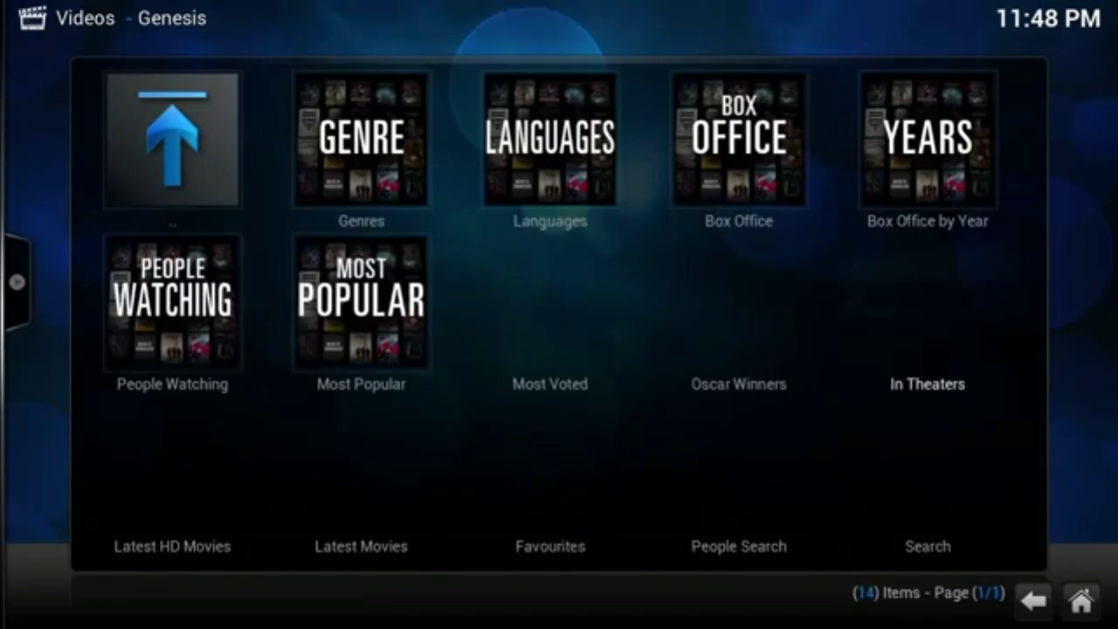
# Step: Look over the movie categories in Genesis, including Most Popular, Latest Movies, Genres and Languages
pyautogui.press('Left')
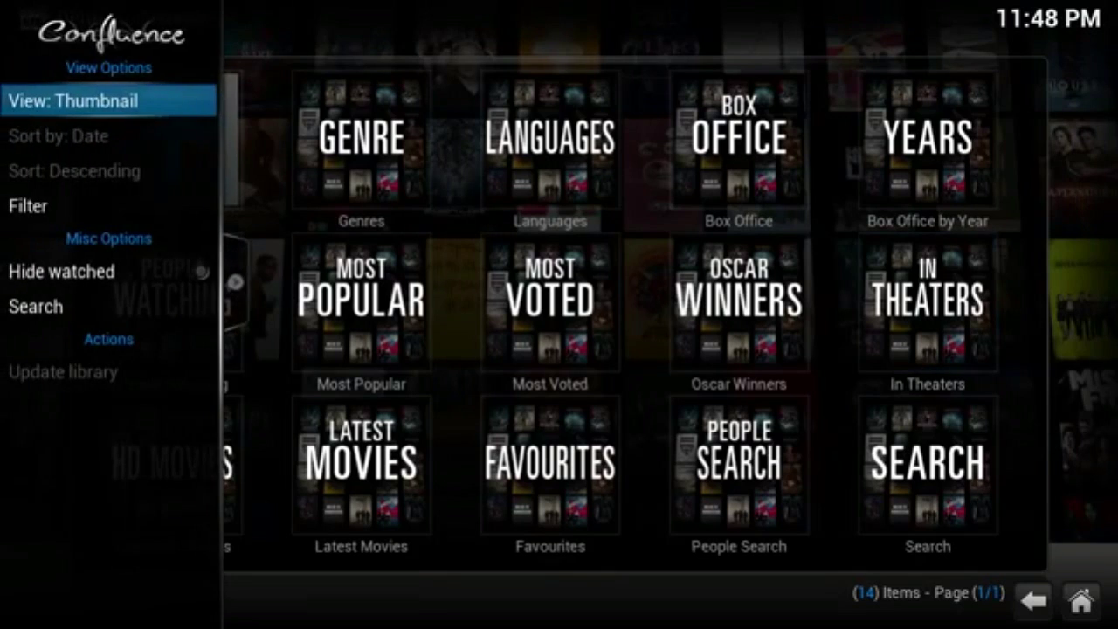
pyautogui.press('Right')
pyautogui.press('Left')
pyautogui.press('Left')
pyautogui.press('Left')
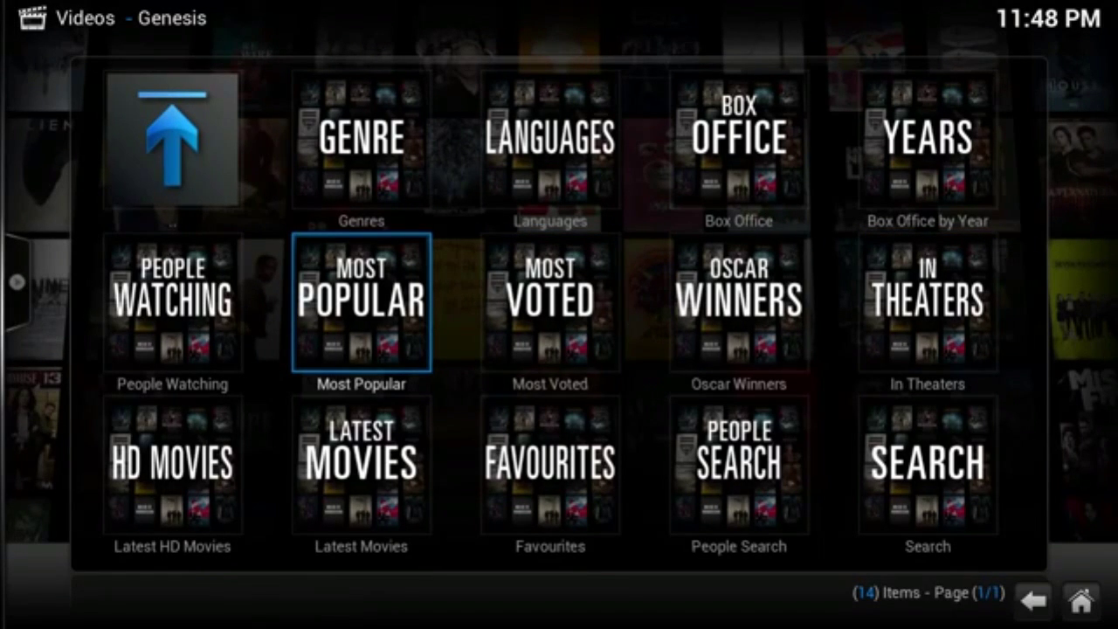
pyautogui.press('Down')
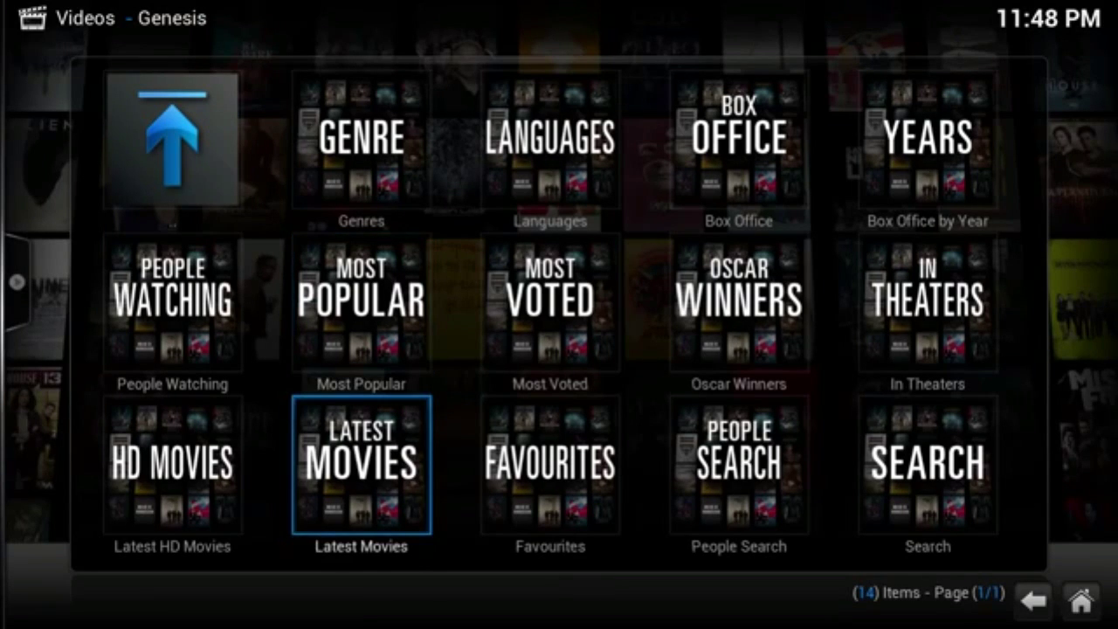
pyautogui.press('Down')
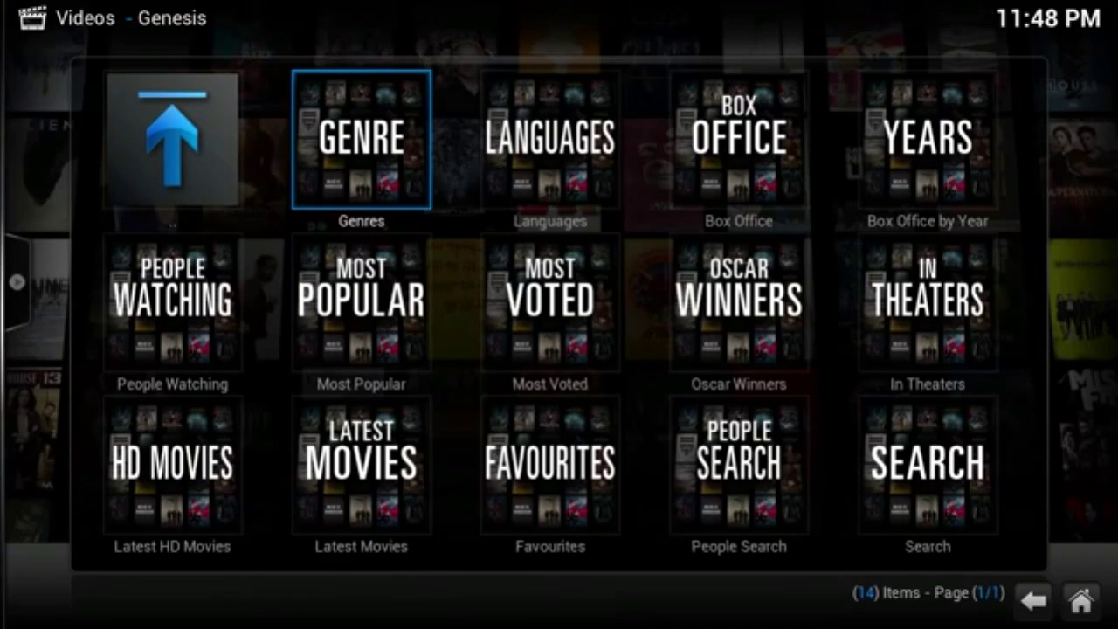
pyautogui.press('Right')
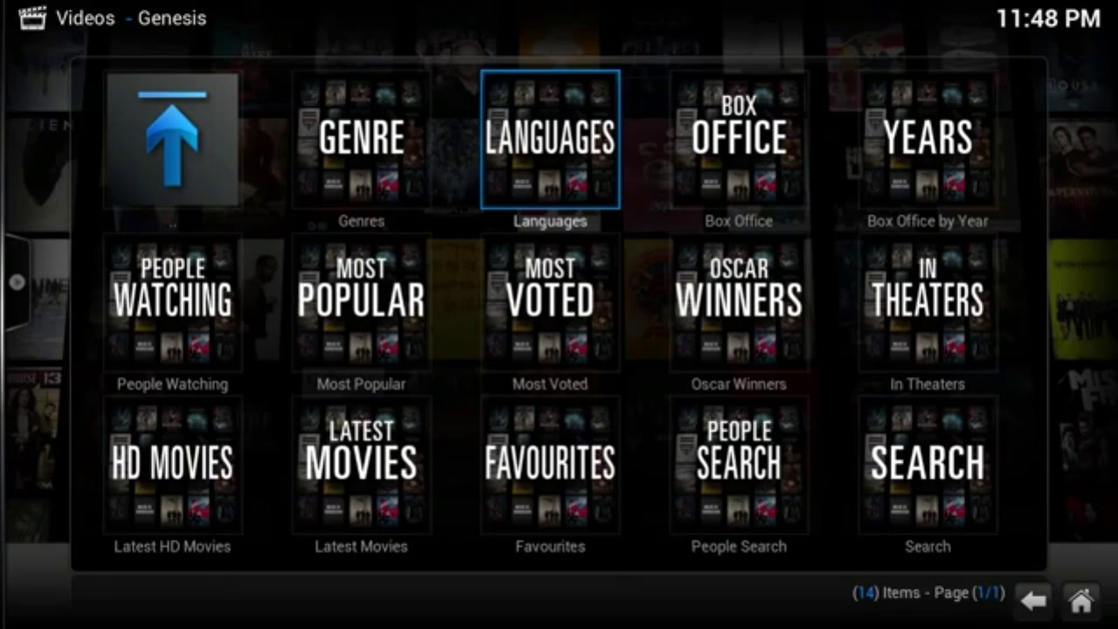
# Step: Return from the movie categories to the main Genesis list and open the TV Shows section
pyautogui.press('Left')
pyautogui.press('Left')
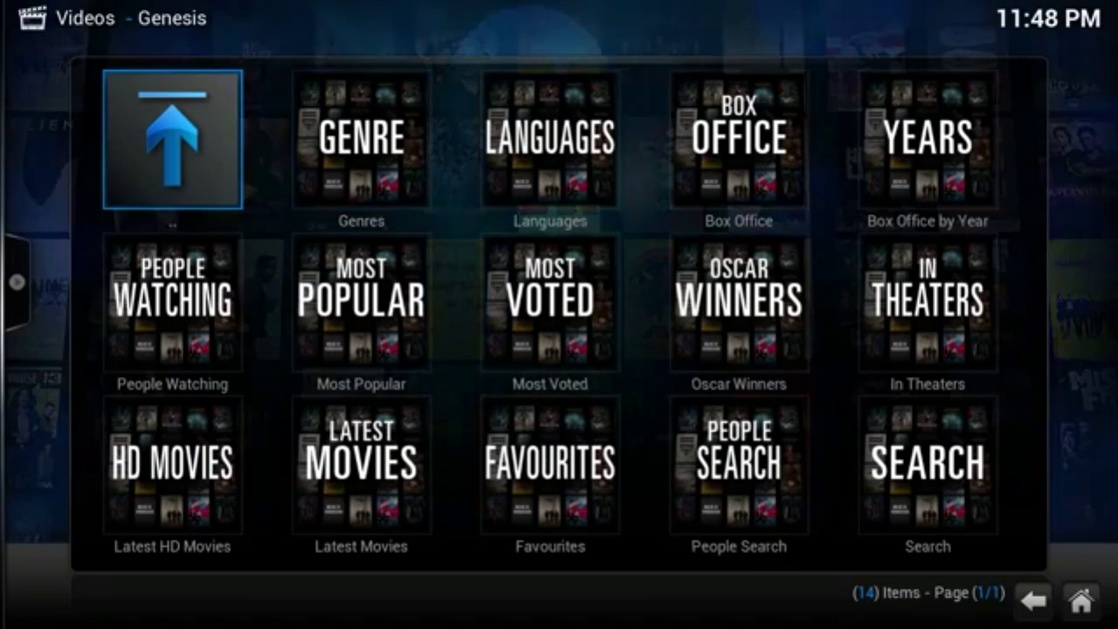
pyautogui.press('Return')
pyautogui.press('Down')
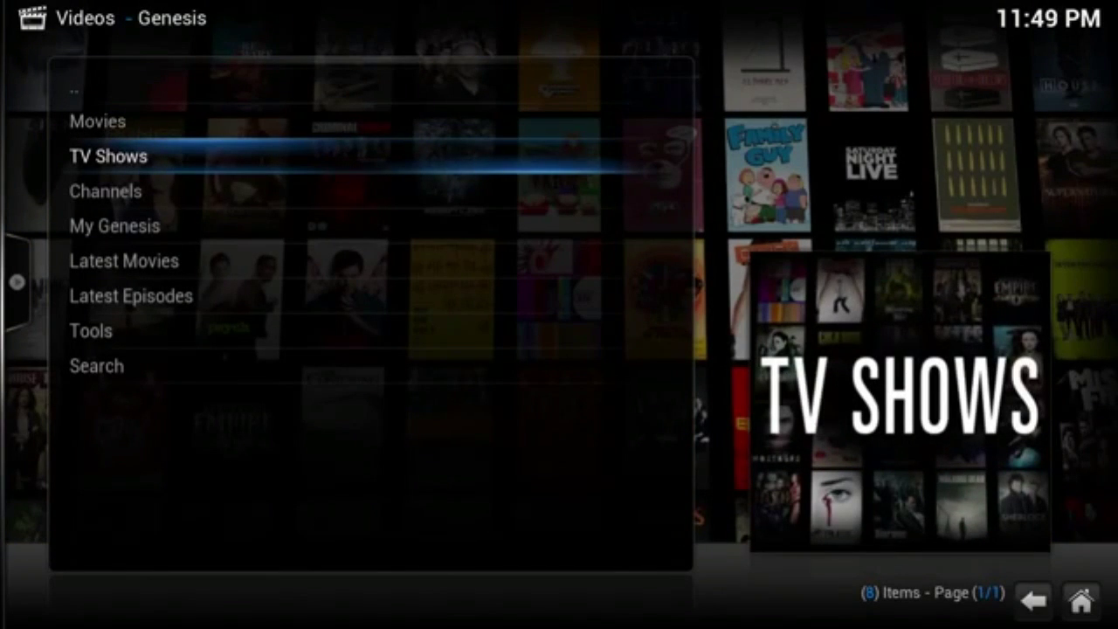
pyautogui.press('Return')
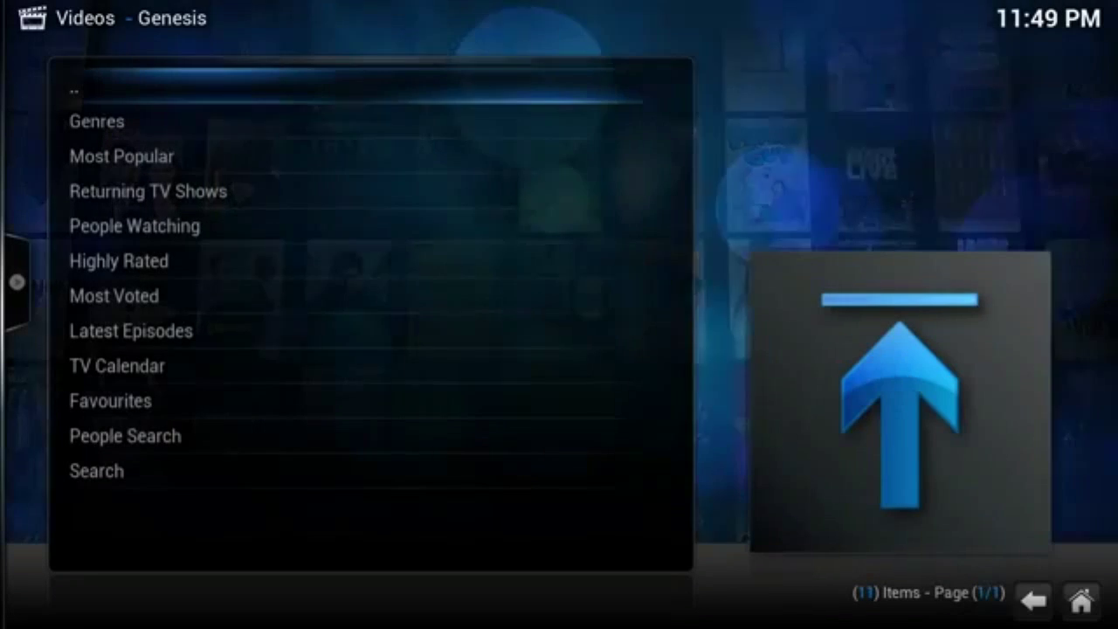
# Step: Look through the TV Shows categories from Genres down to TV Calendar
pyautogui.press('Down')
pyautogui.press('Down')
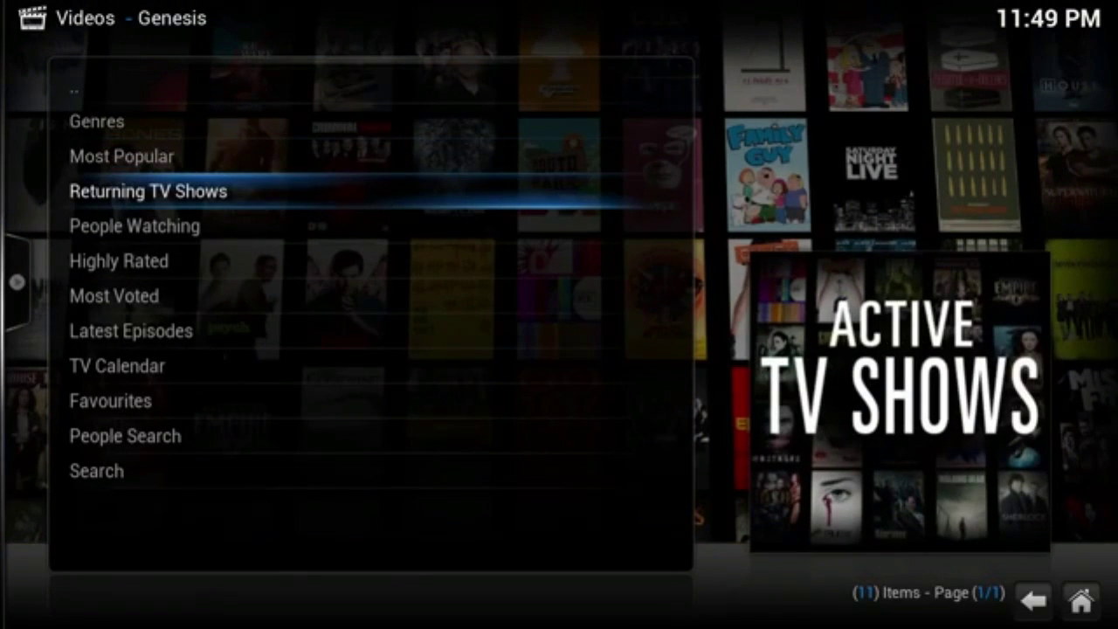
pyautogui.press('Down')
pyautogui.press('Down')
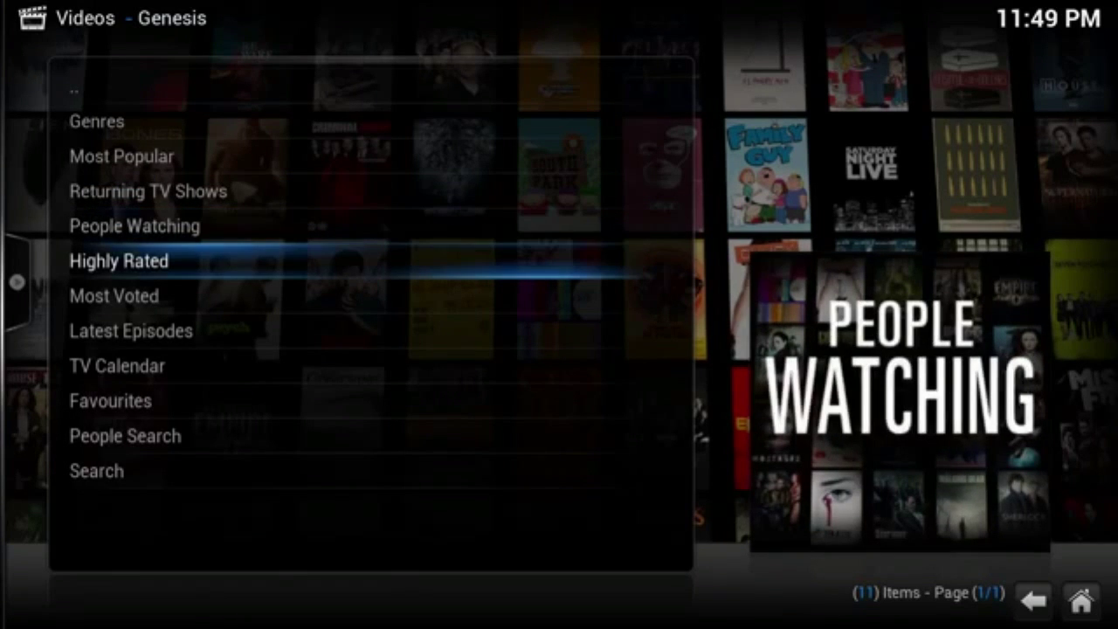
pyautogui.press('Down')
pyautogui.press('Down')
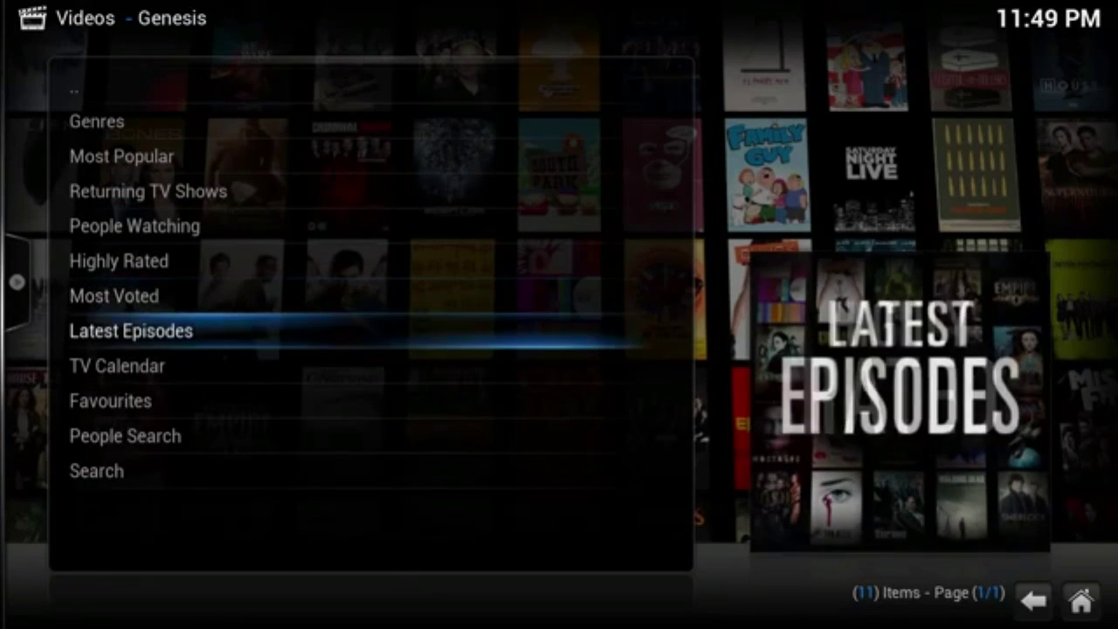
pyautogui.press('Down')
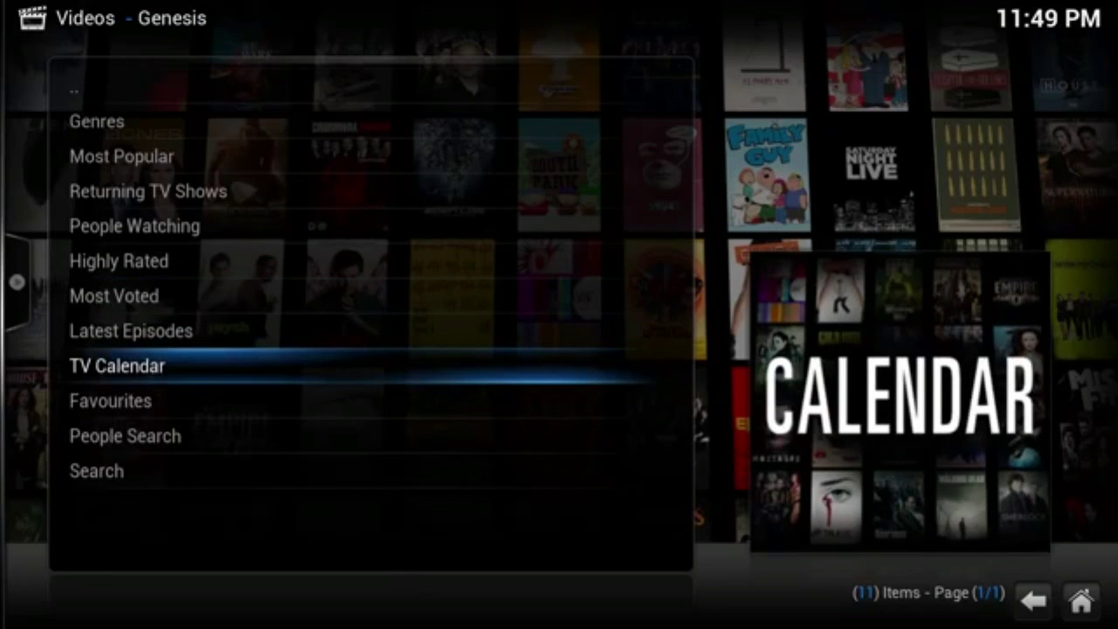
# Step: Leave the TV Shows section and exit Genesis to the list of video add-ons
pyautogui.press('Up')
pyautogui.press('Up')
pyautogui.press('Up')
pyautogui.press('Up')
pyautogui.press('Up')
pyautogui.press('Up')
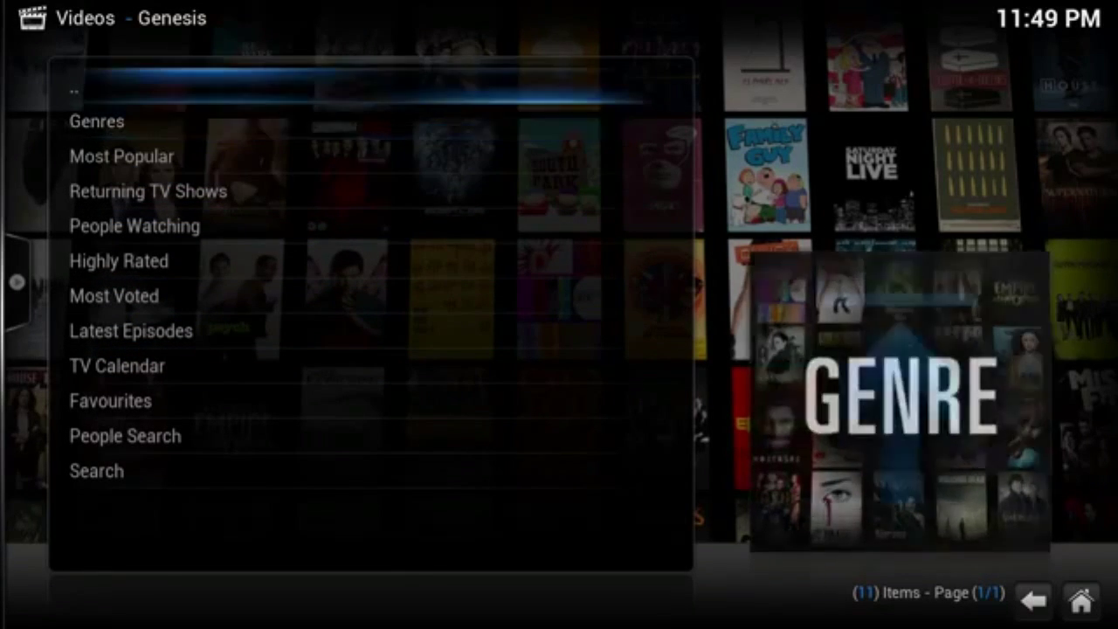
pyautogui.press('Return')
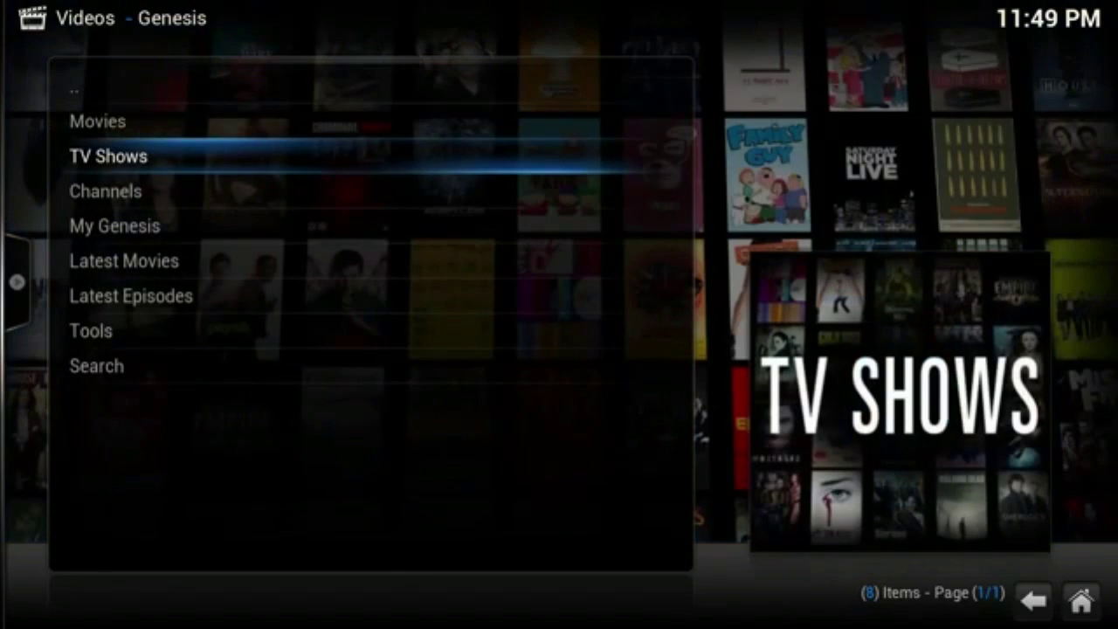
pyautogui.press('Up')
pyautogui.press('Up')
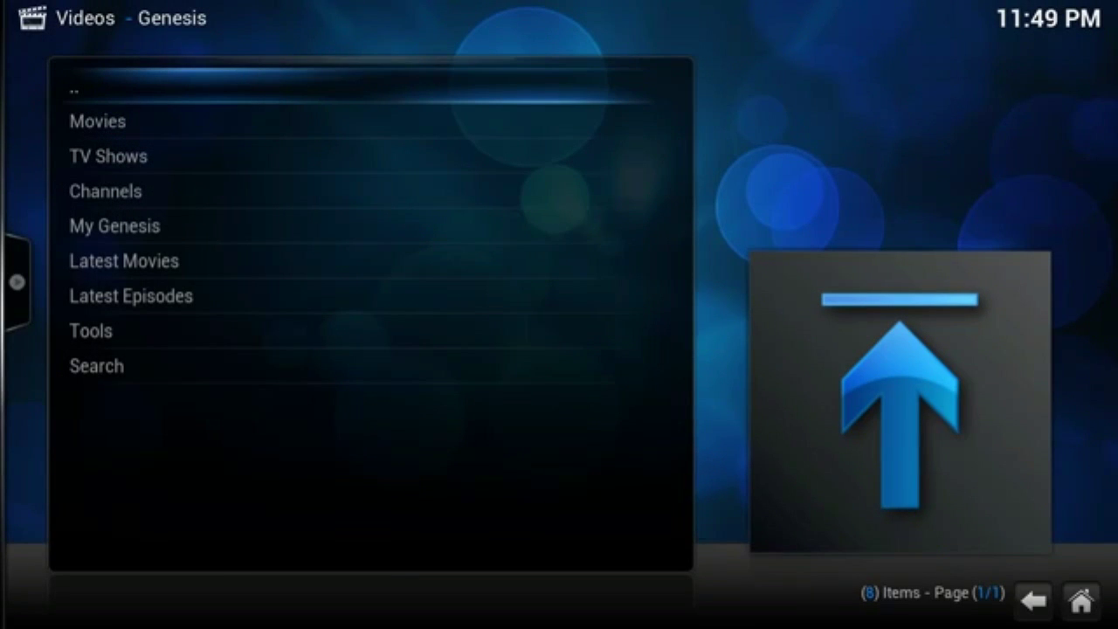
pyautogui.press('Return')
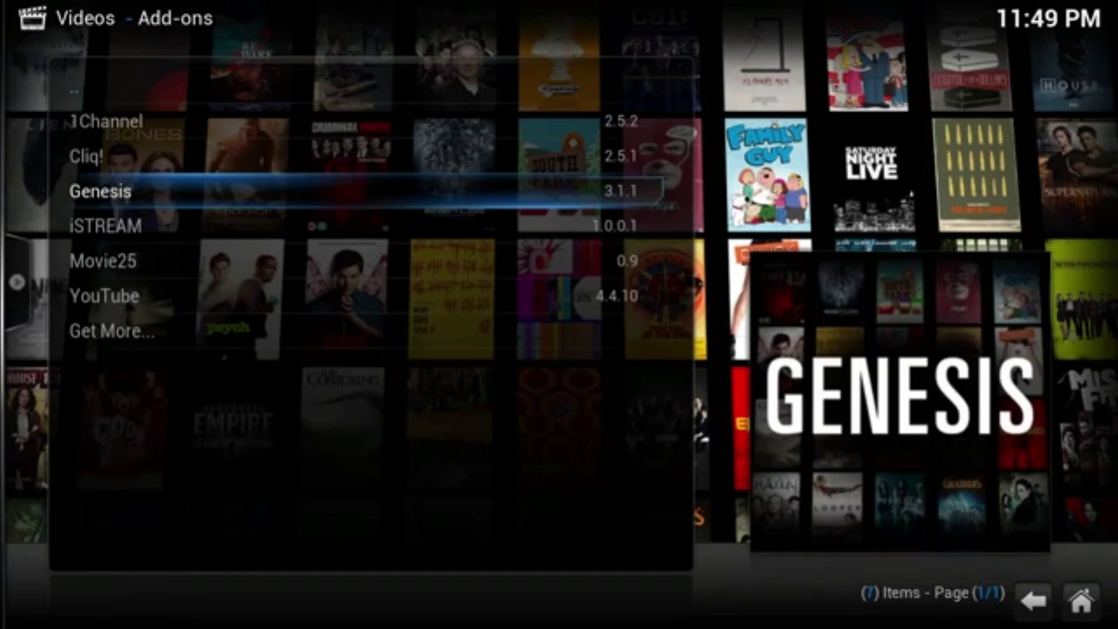
# Step: Switch XBMC from full screen to a desktop window
pyautogui.press('\\')
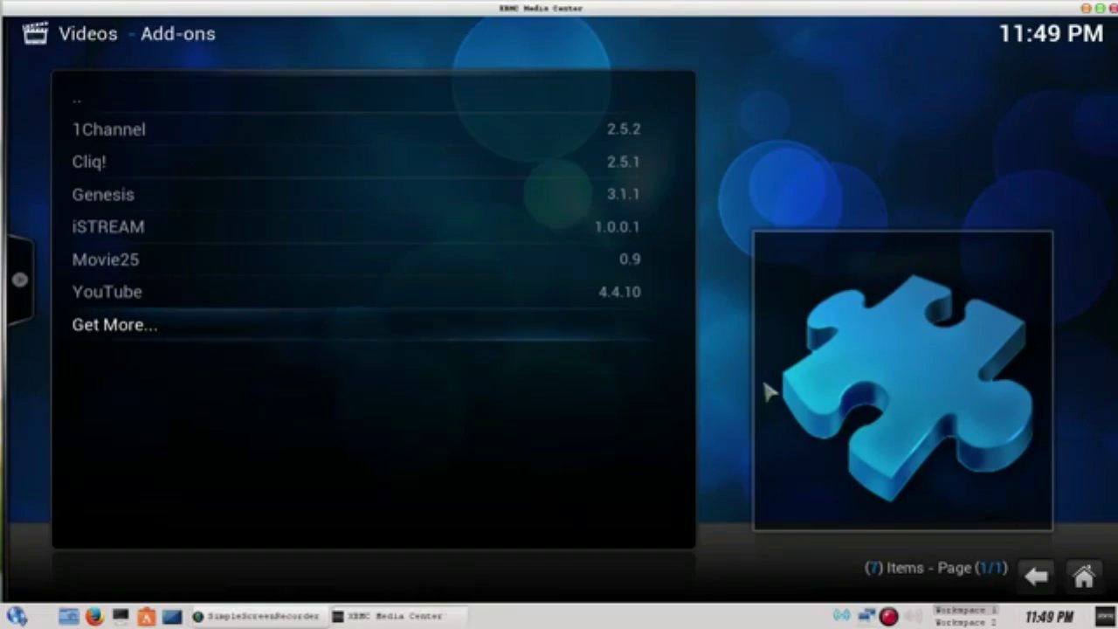
pyautogui.click(889, 617)
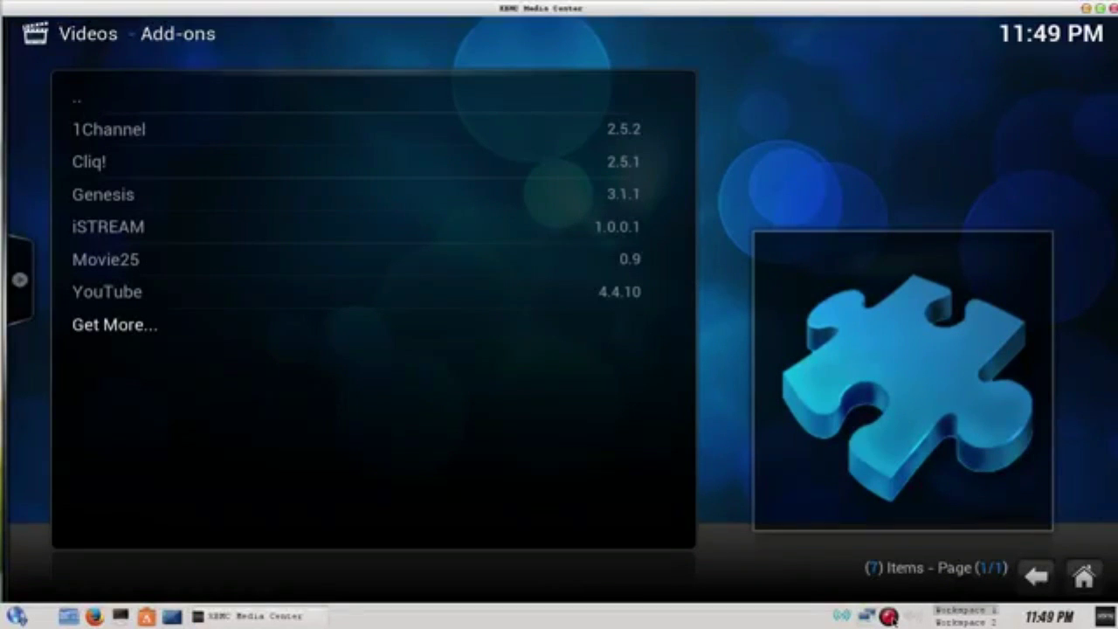